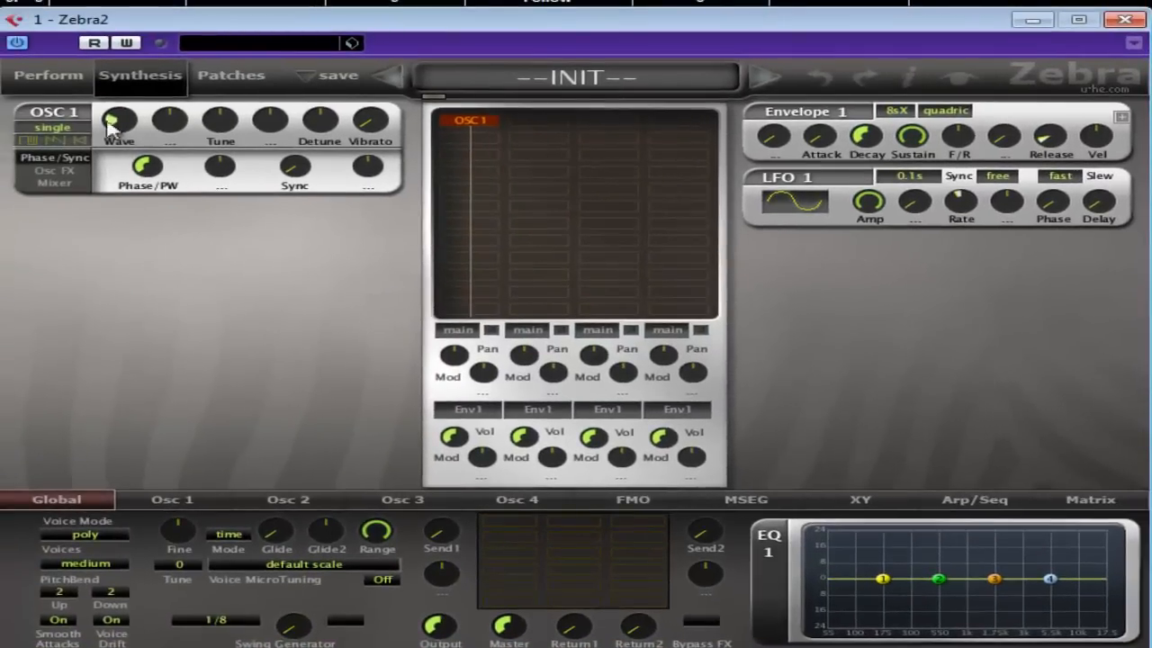
Set OSC 1 to dual mode and select wave 8 of its waveform set
left_click(64, 128)
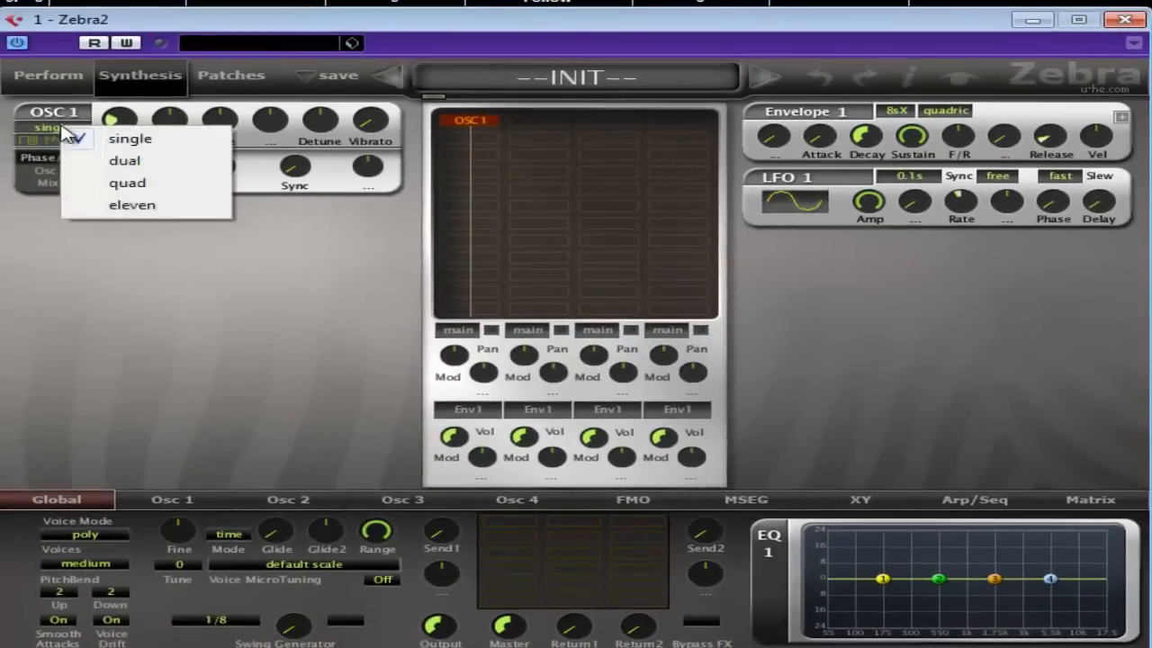
left_click(126, 161)
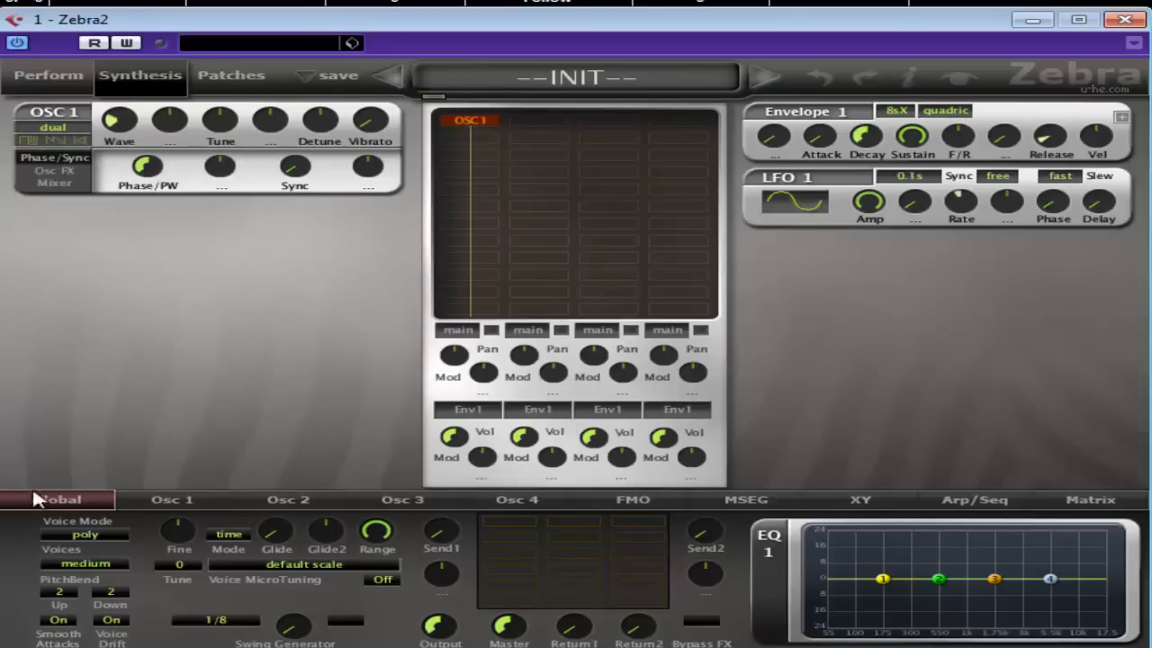
left_click(188, 496)
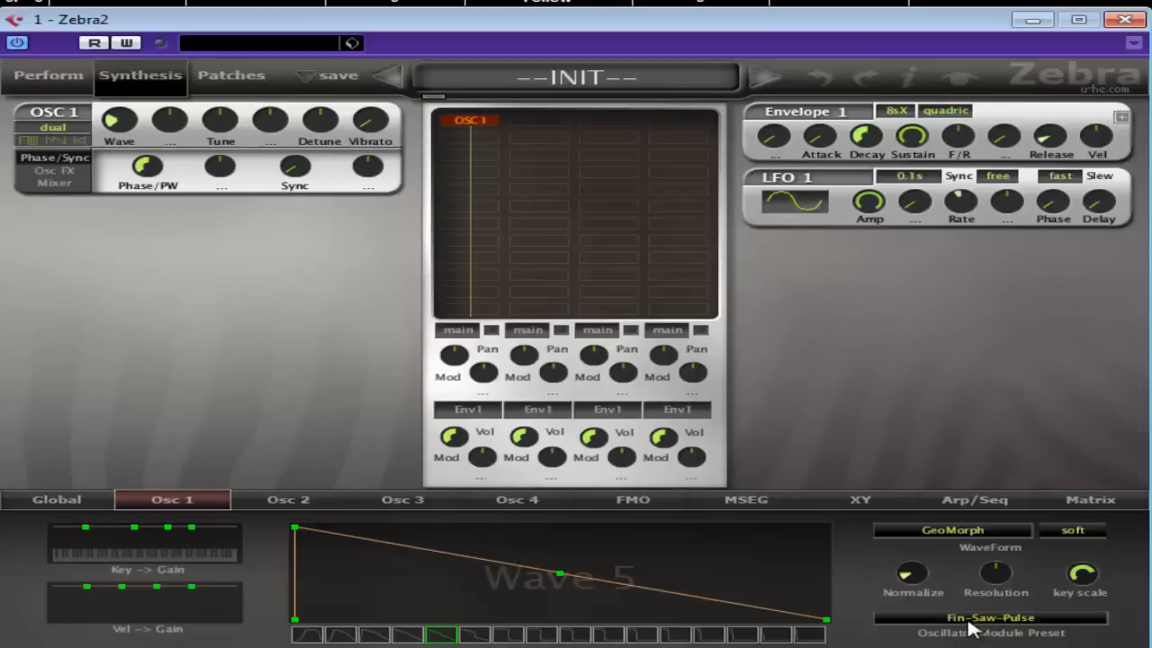
left_click(507, 635)
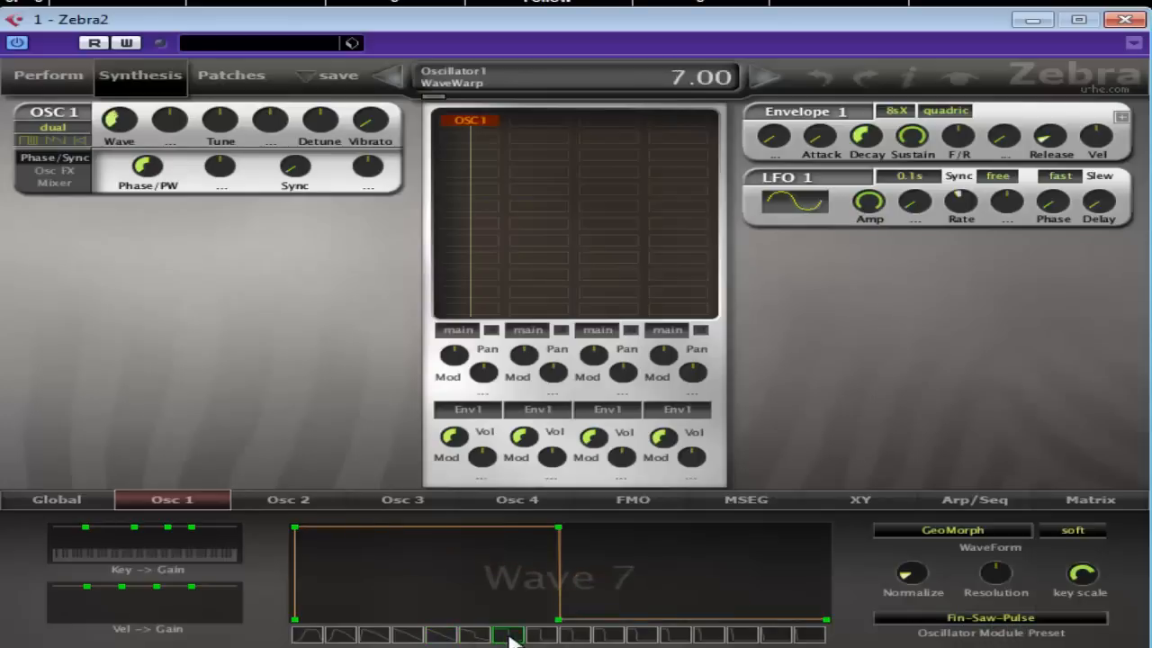
left_click(537, 636)
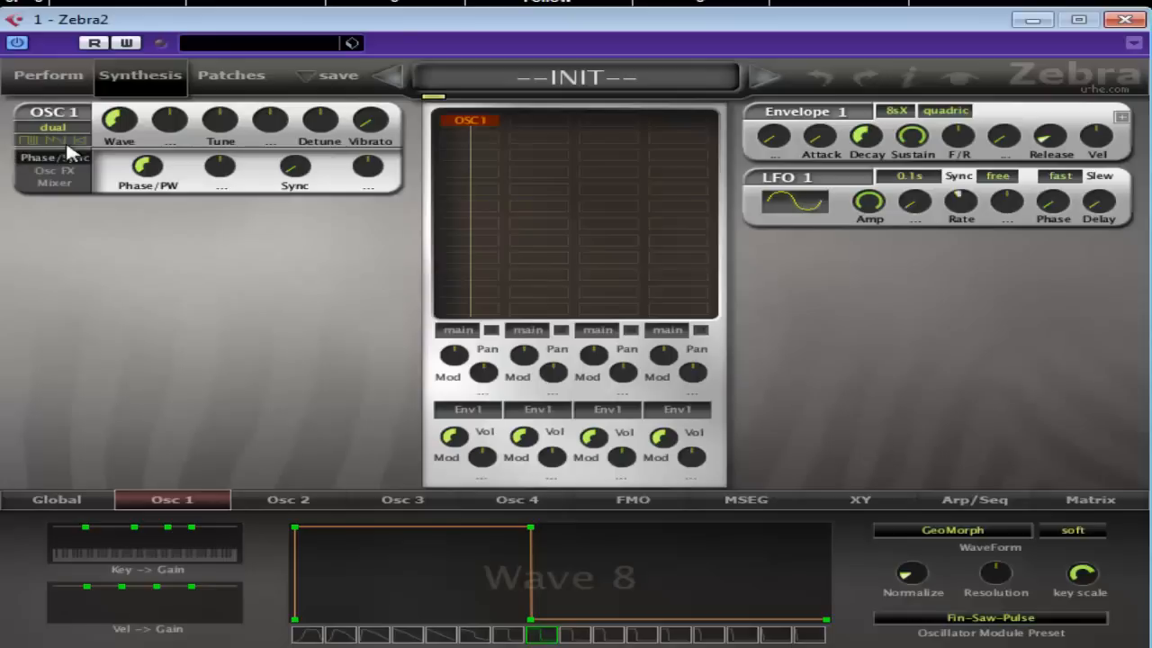
Raise OSC 1's detune slightly and lower its tuning a little
left_click_drag(325, 126, 331, 114)
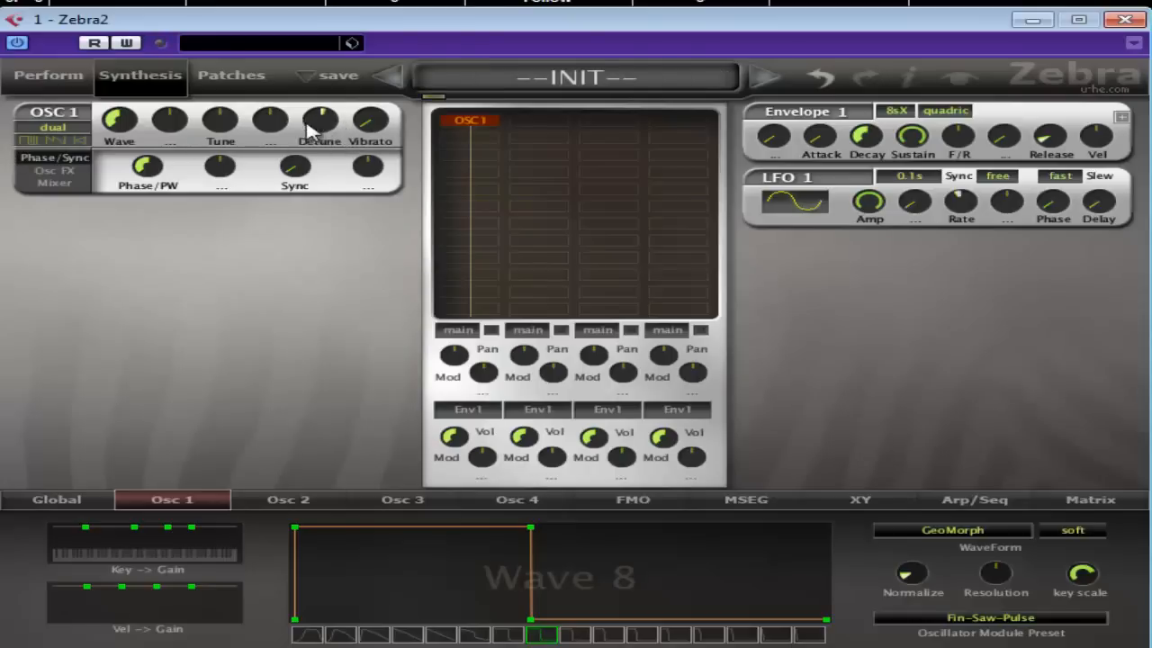
left_click_drag(225, 137, 227, 157)
Add a VCF1 filter below OSC 1 in the first lane and set its type to BP RezBand
left_click(467, 155)
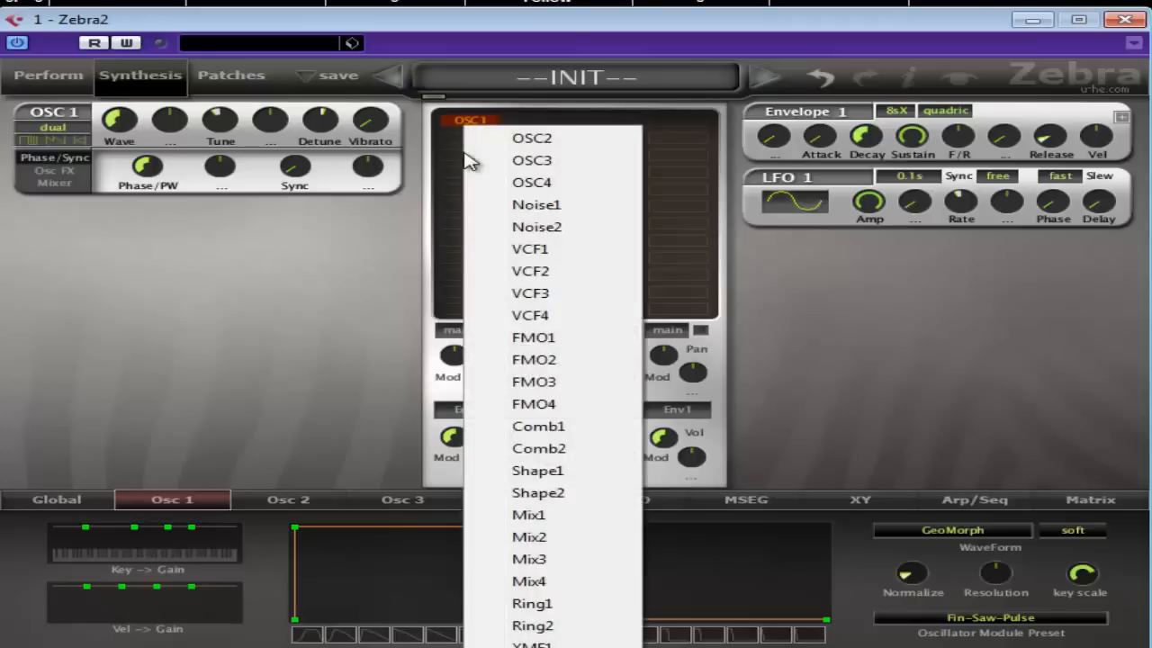
left_click(477, 252)
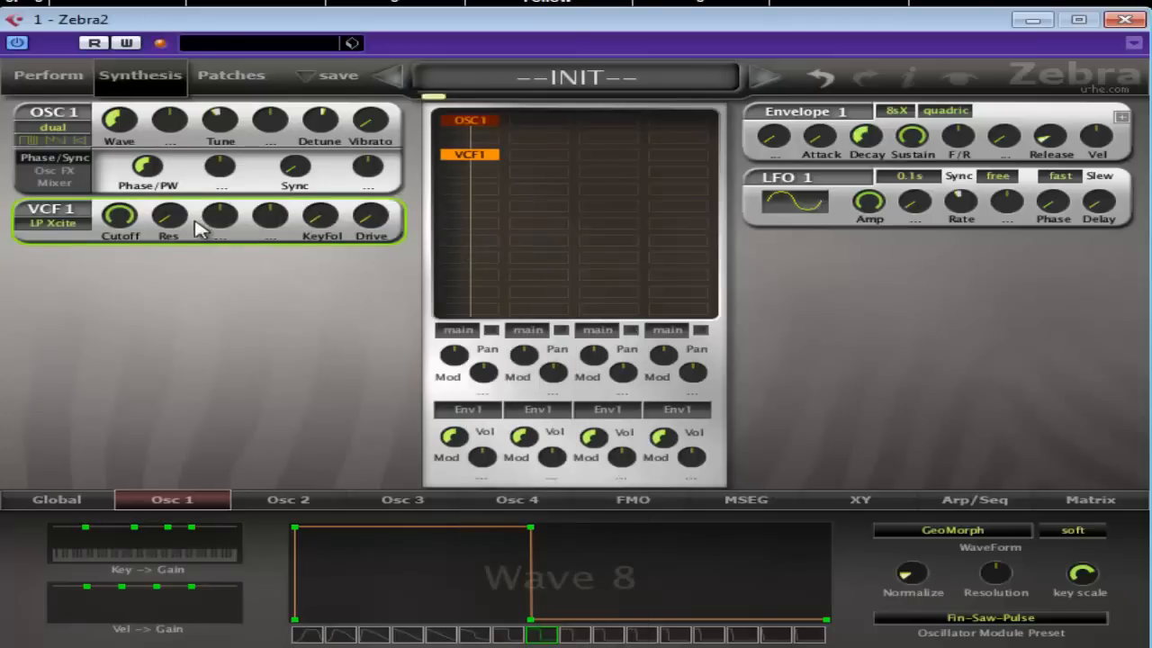
left_click(79, 224)
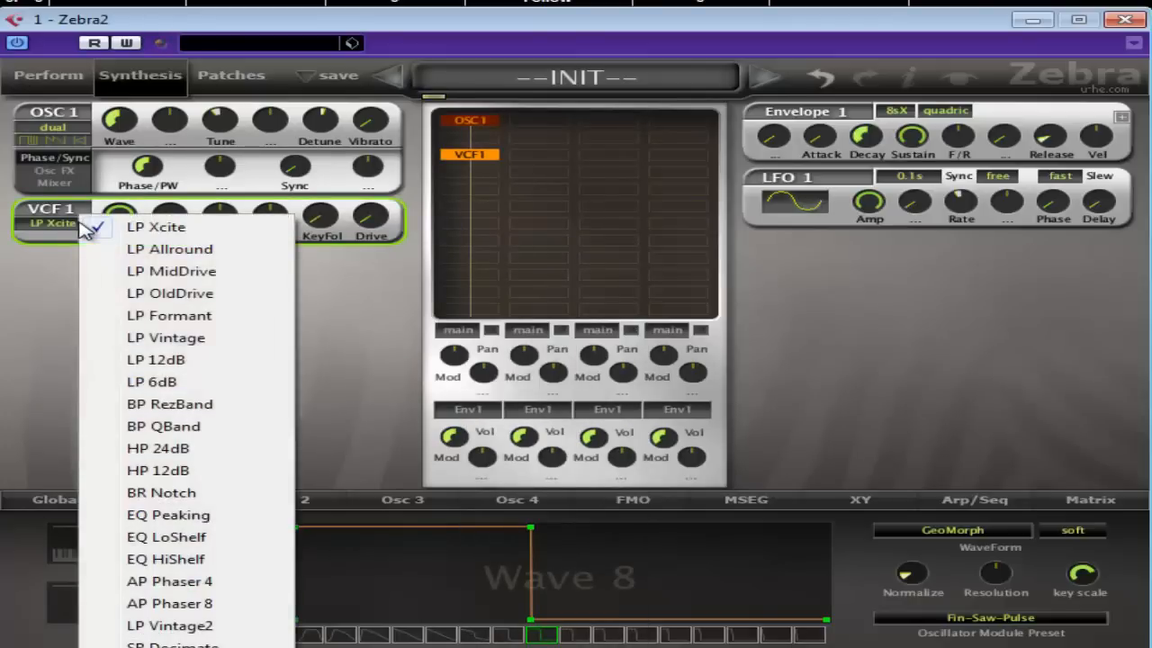
left_click(169, 404)
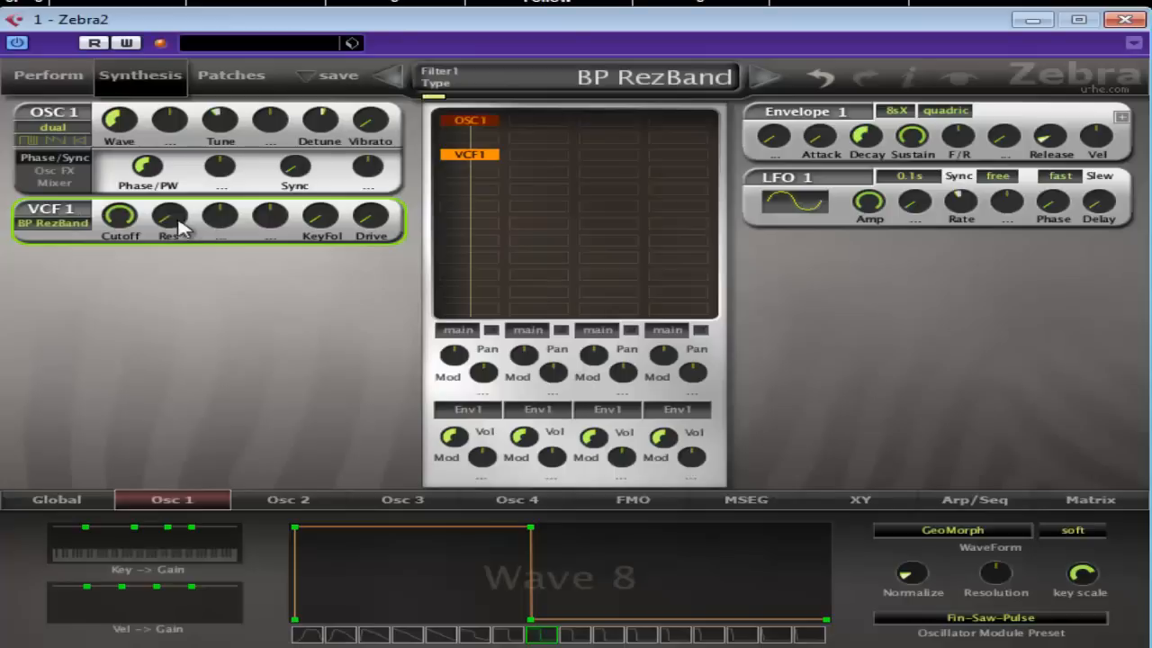
Lower VCF 1's cutoff to about 63 and raise its resonance slightly
left_click_drag(118, 240, 104, 314)
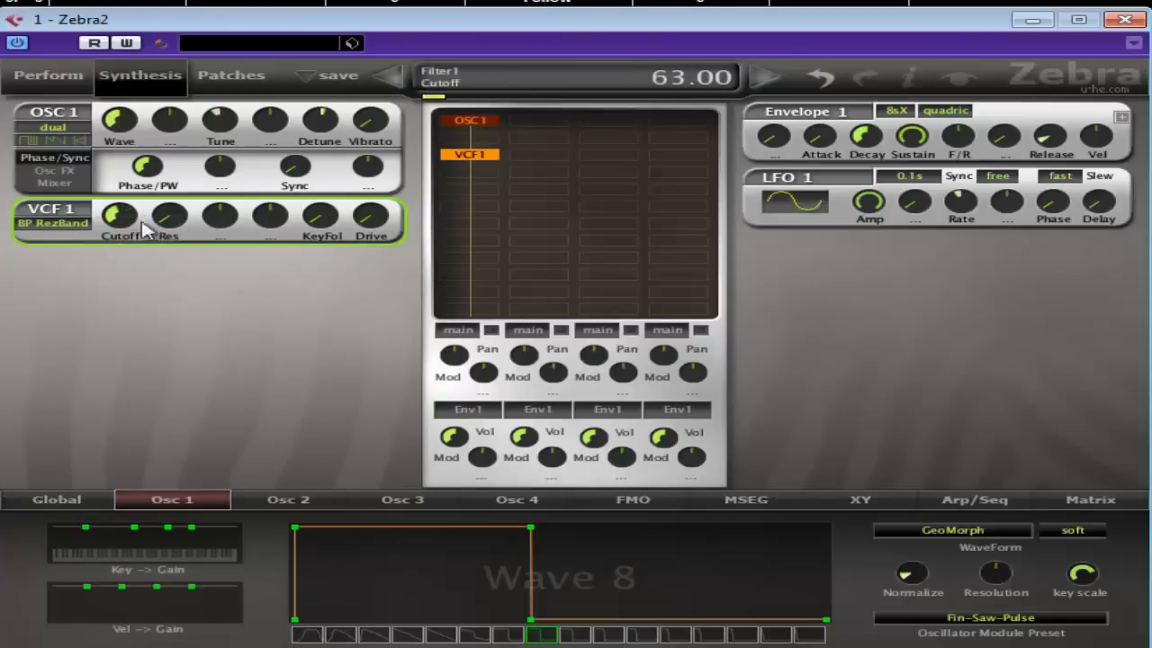
left_click_drag(125, 220, 189, 205)
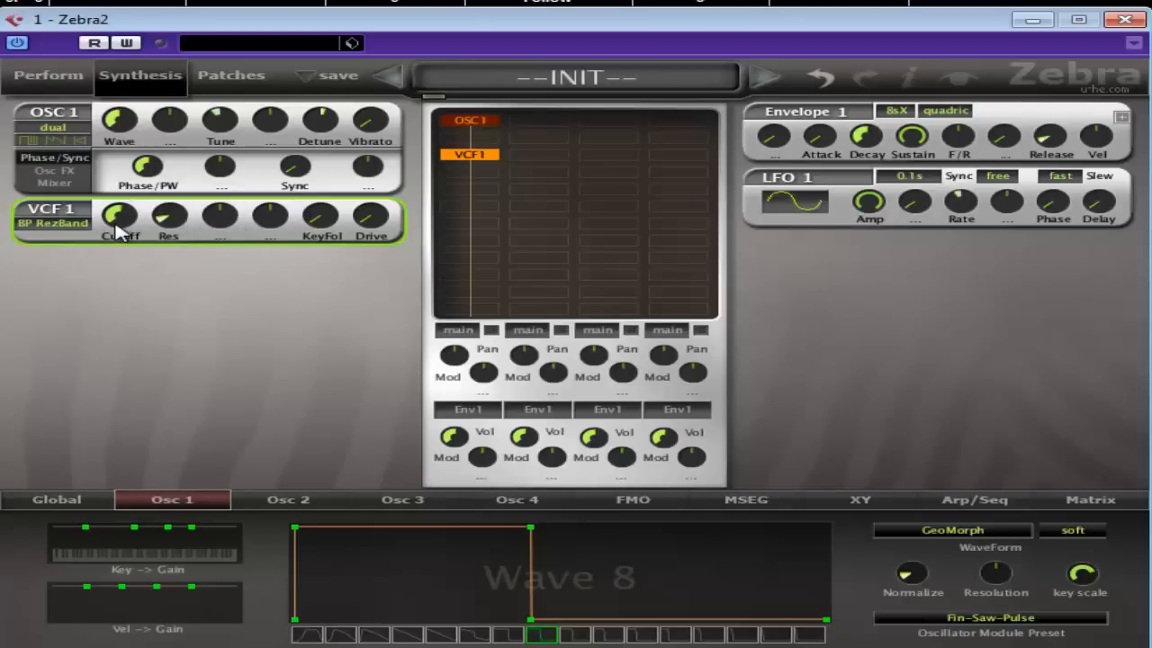
Assign LfoG1 as VCF 1's first modulation source and give that LFO a triangle waveform with 3/1 sync
left_click(222, 227)
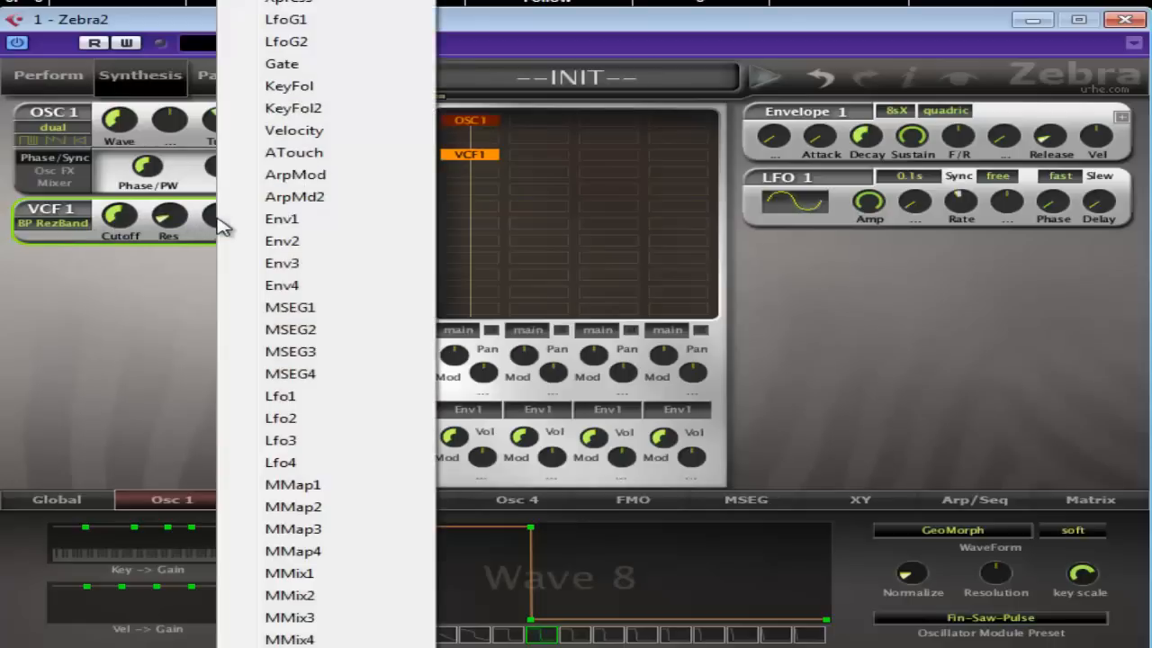
left_click(355, 27)
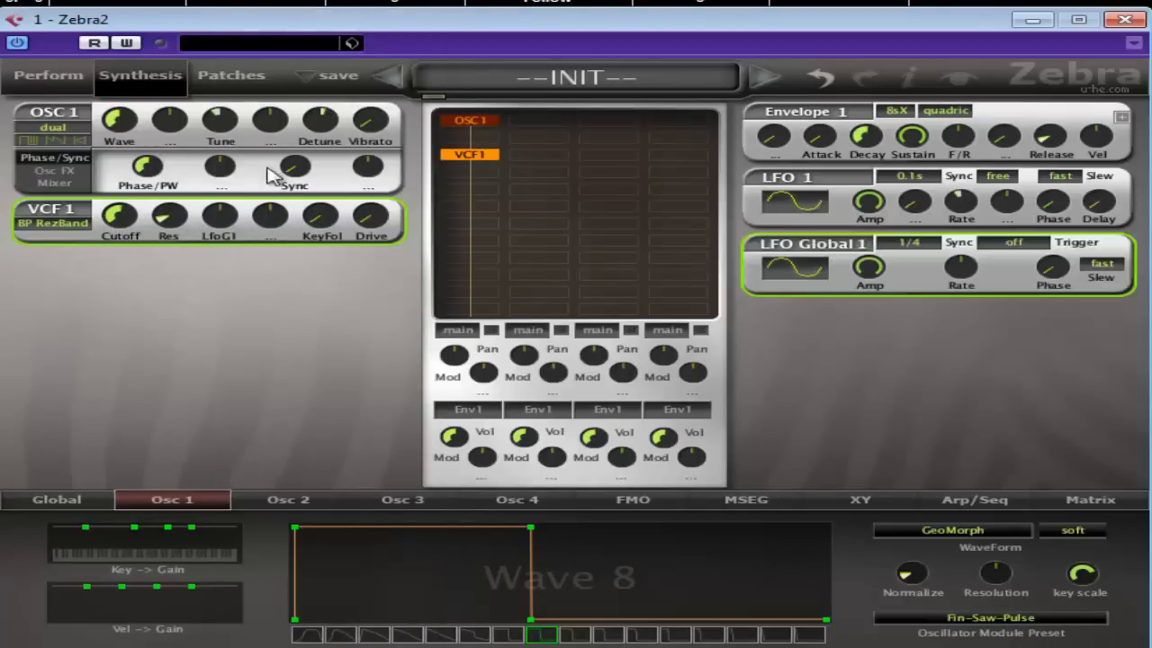
left_click(792, 268)
left_click(816, 300)
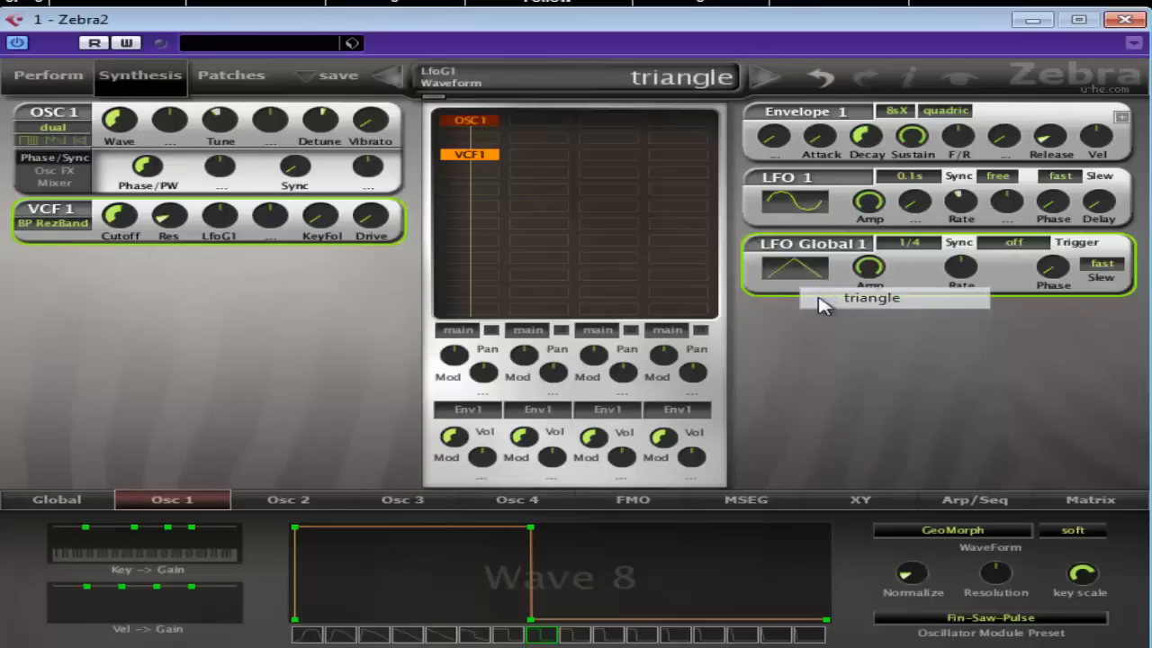
left_click(923, 250)
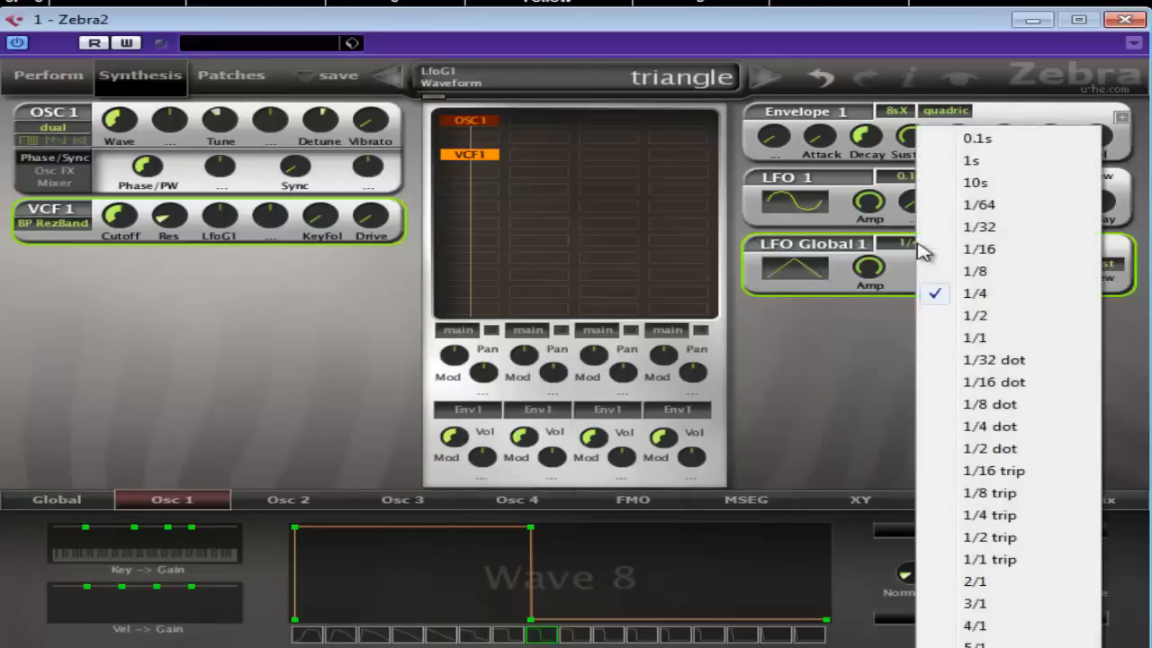
left_click(988, 605)
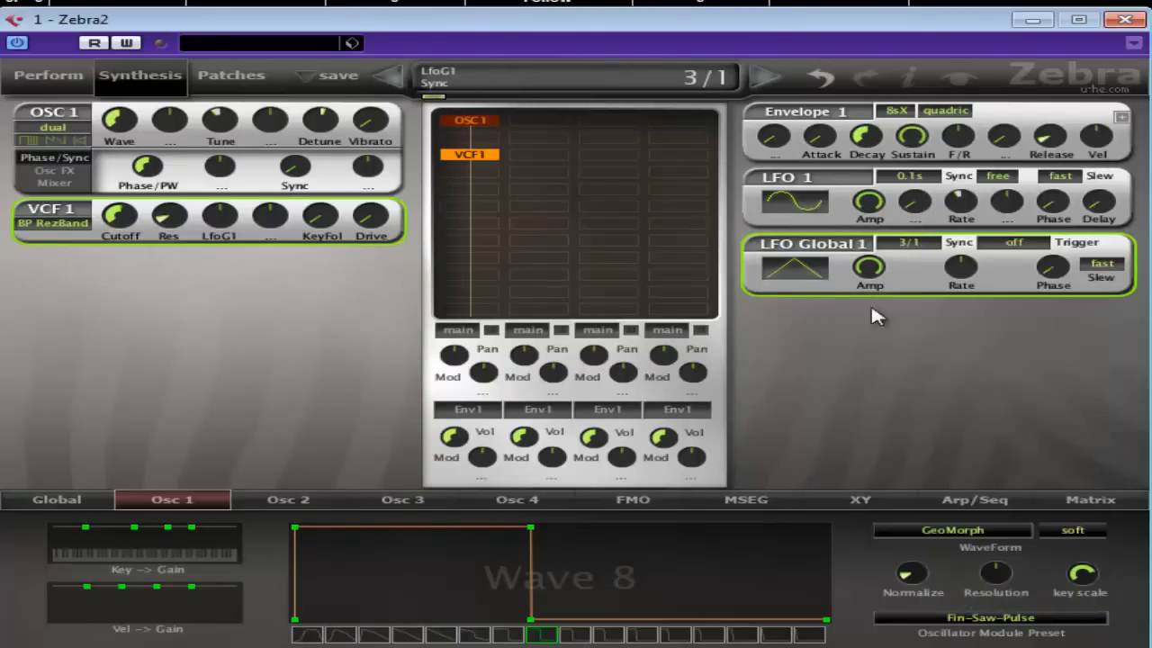
Set VCF 1's resonance to 22 with higher cutoff and LfoG1 depth, and raise LFO Global 1's rate slightly
left_click_drag(174, 220, 184, 197)
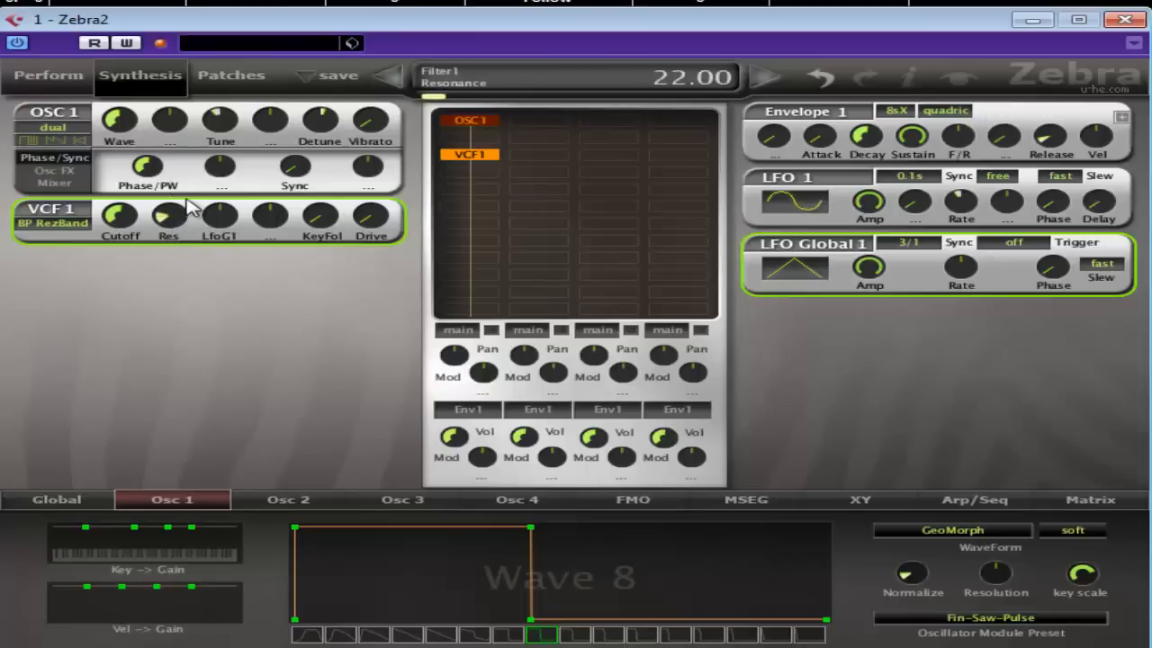
left_click_drag(231, 231, 237, 146)
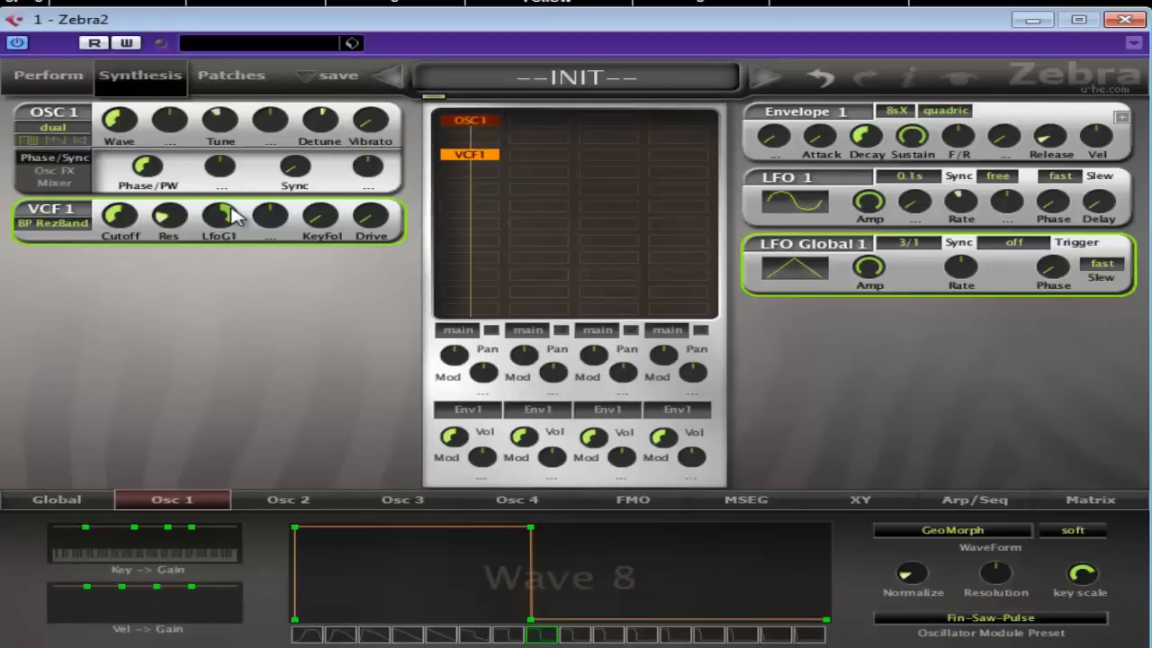
left_click_drag(143, 224, 122, 241)
mouse_move(967, 282)
left_mouse_down()
mouse_move(963, 263)
mouse_move(968, 272)
left_mouse_up()
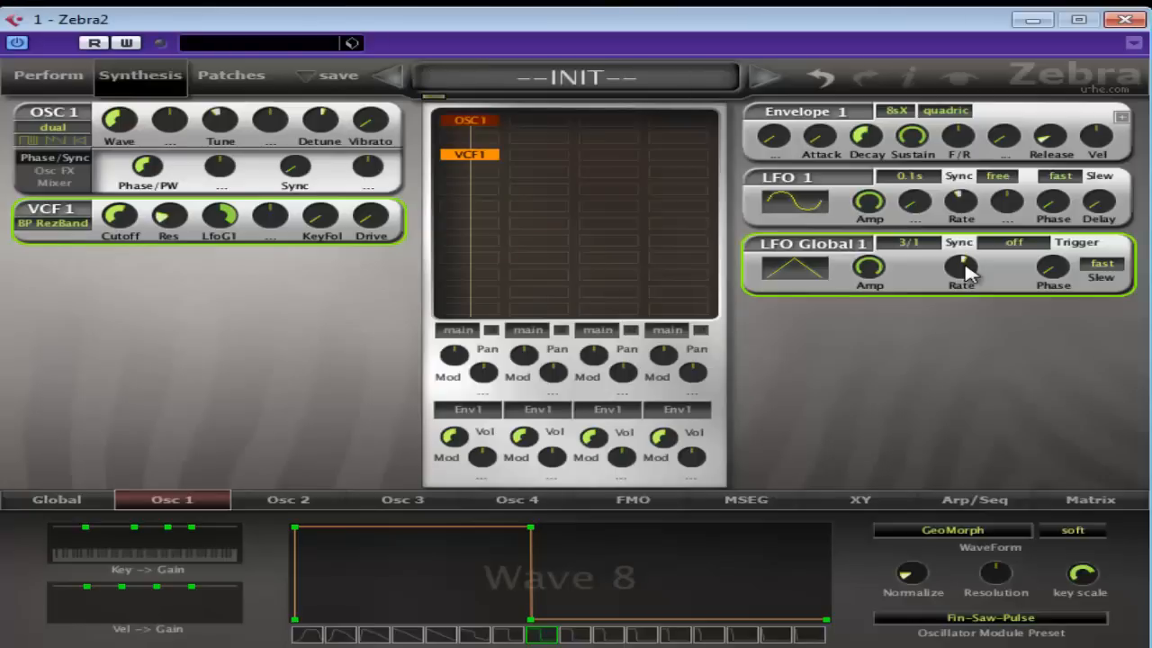
Set the target of the first modulation matrix slot to VCF1: Cutoff
left_click(1111, 502)
left_click(177, 538)
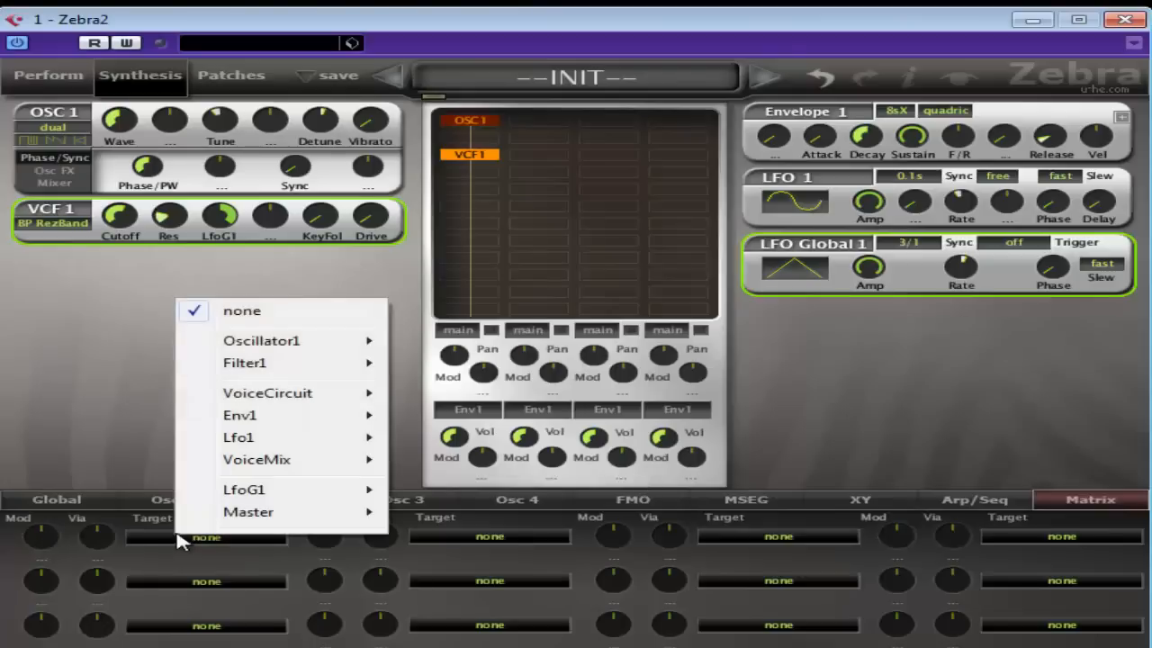
mouse_move(297, 440)
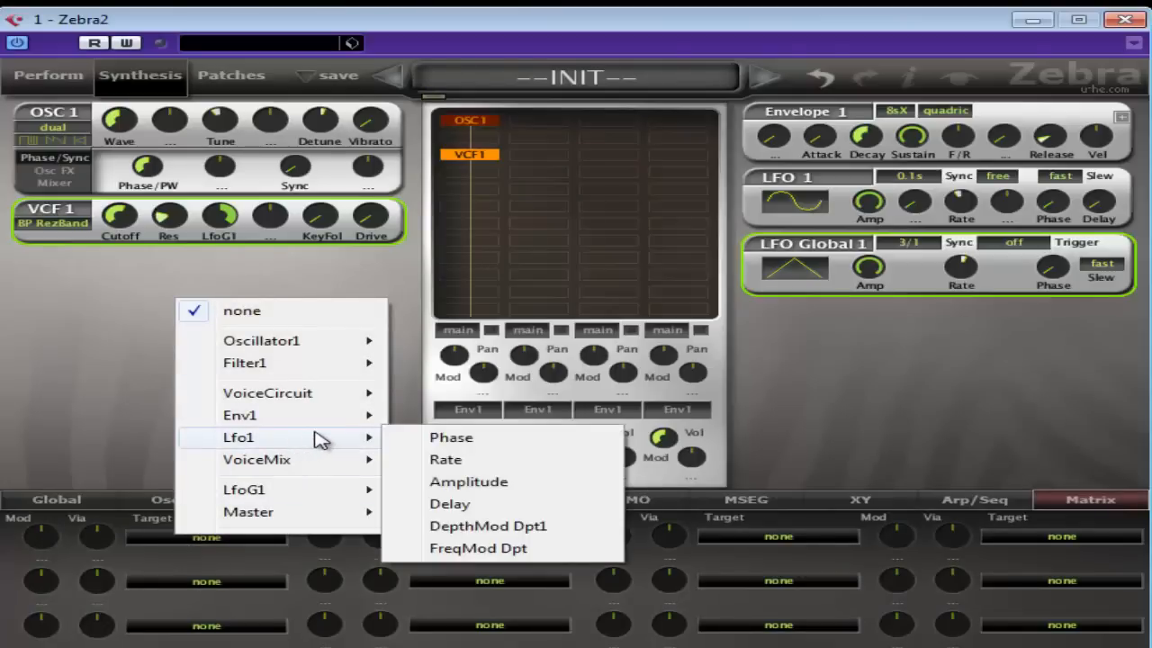
mouse_move(314, 494)
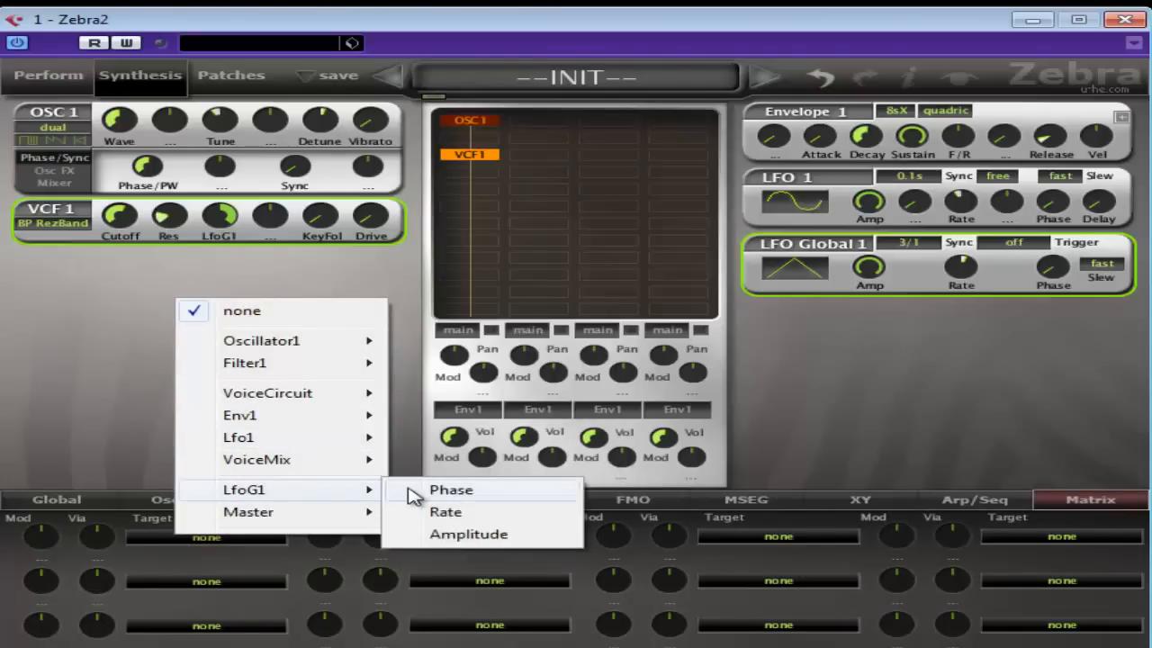
left_click(161, 535)
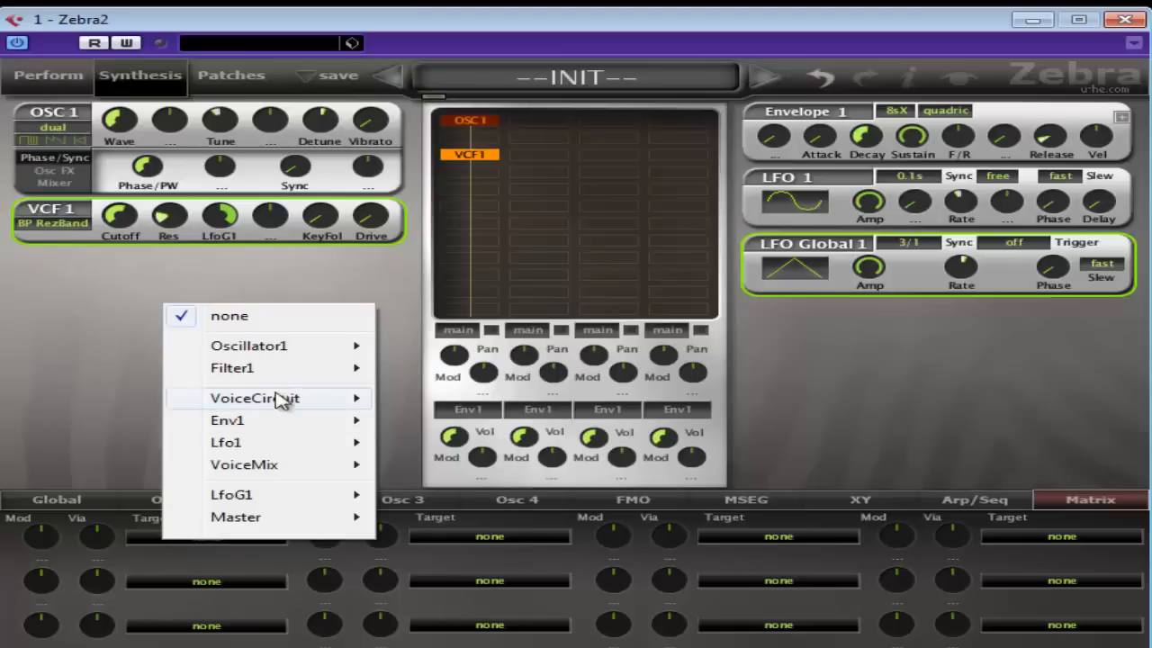
mouse_move(252, 368)
left_click(439, 368)
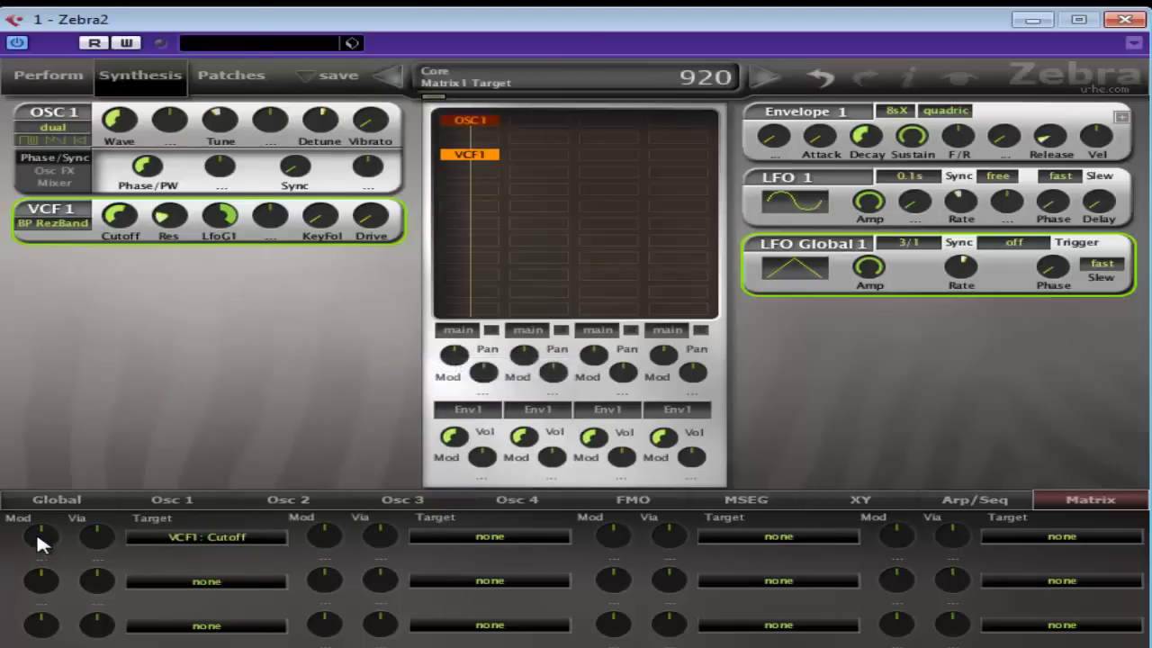
Assign LfoG1 as the source of the first matrix slot with a depth of 100
left_click(41, 542)
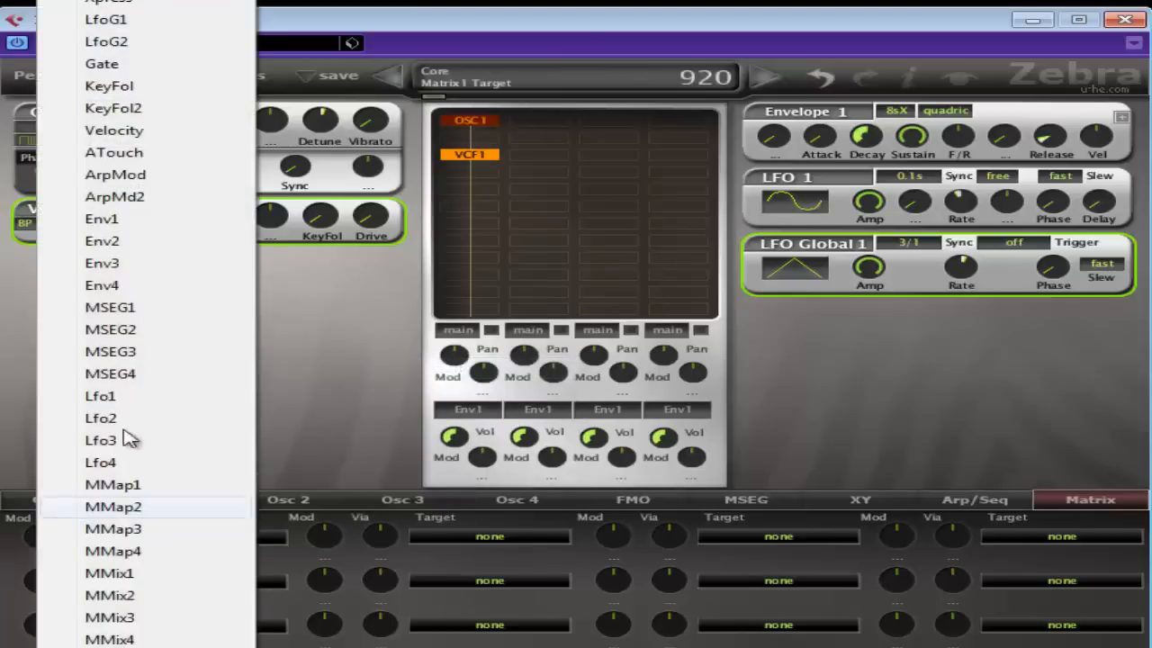
left_click(165, 22)
left_click_drag(42, 546, 115, 203)
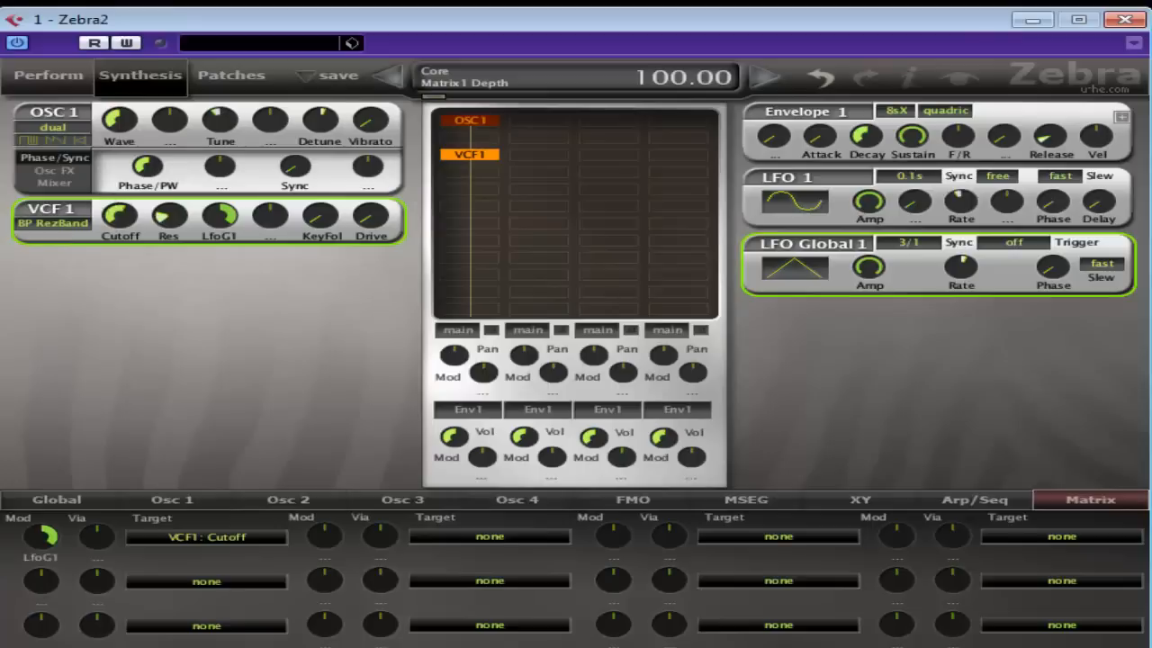
Move the Zebra2 window aside, bring up the host's mixer and solo the first Mono In channel
key("alt+Tab")
left_click(150, 403)
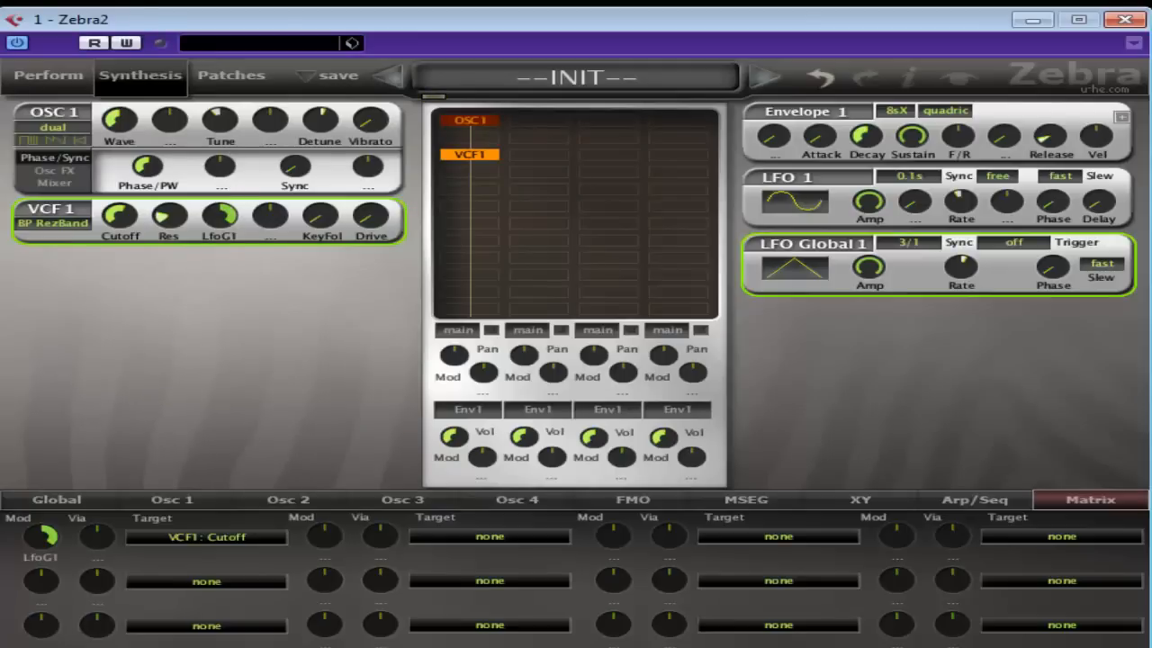
left_click_drag(146, 23, 236, 25)
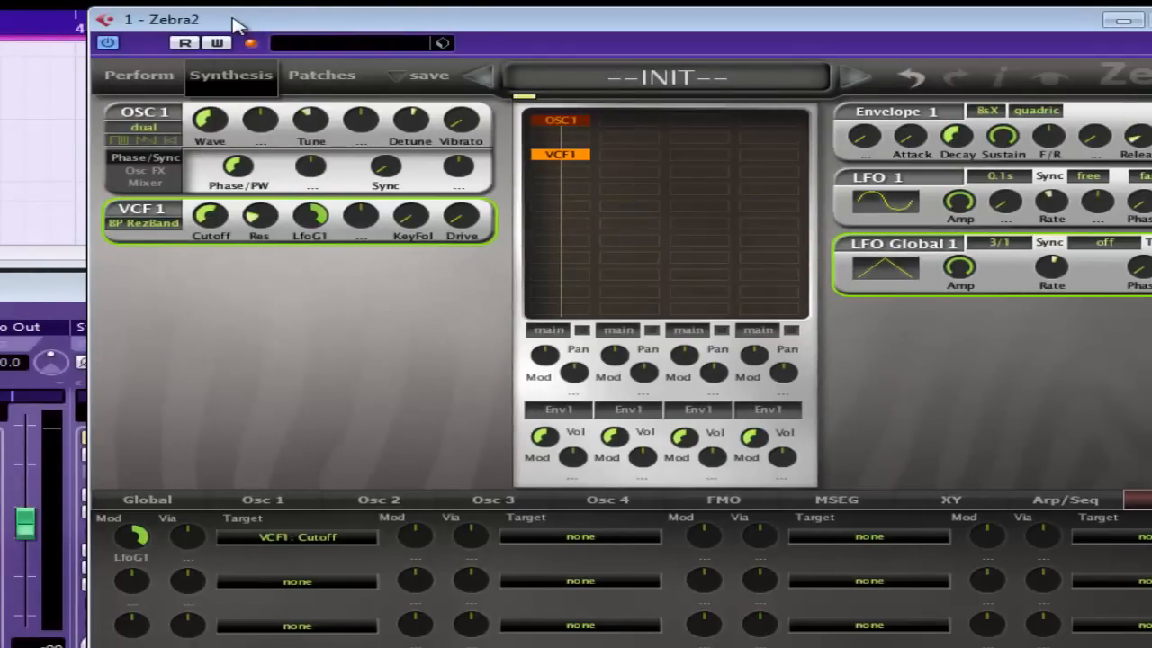
left_click(43, 288)
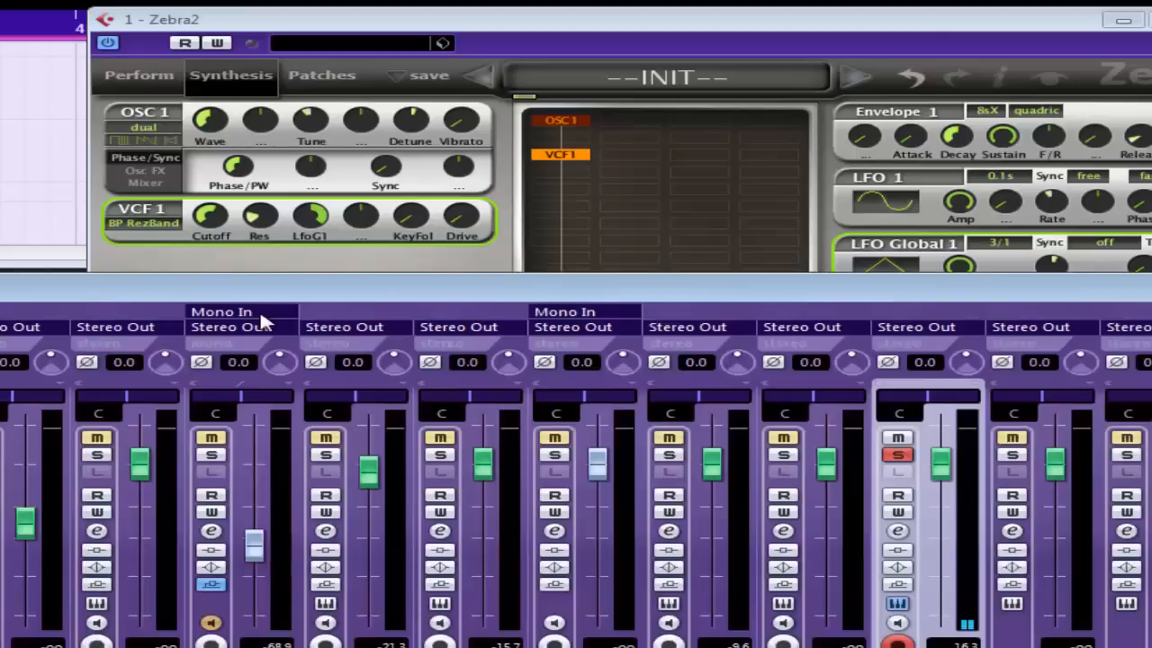
left_click(213, 454)
Bring the arrangement forward, then return to the Zebra2 window and move it back to fill the view
left_click(615, 36)
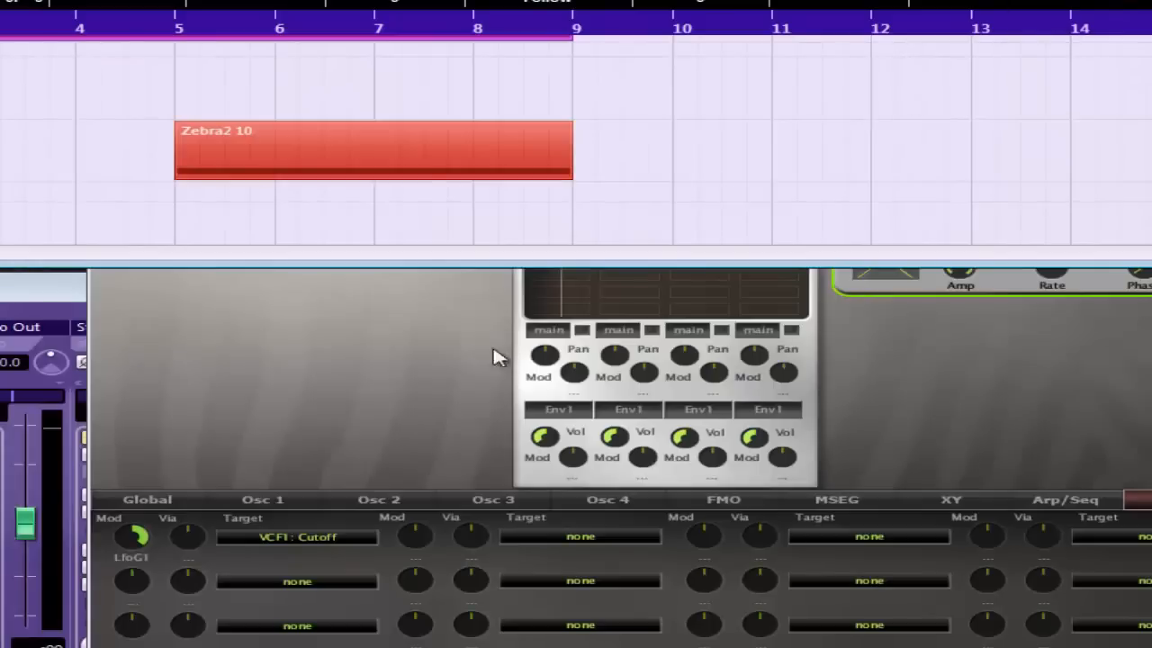
left_click(409, 383)
left_click_drag(468, 25, 412, 0)
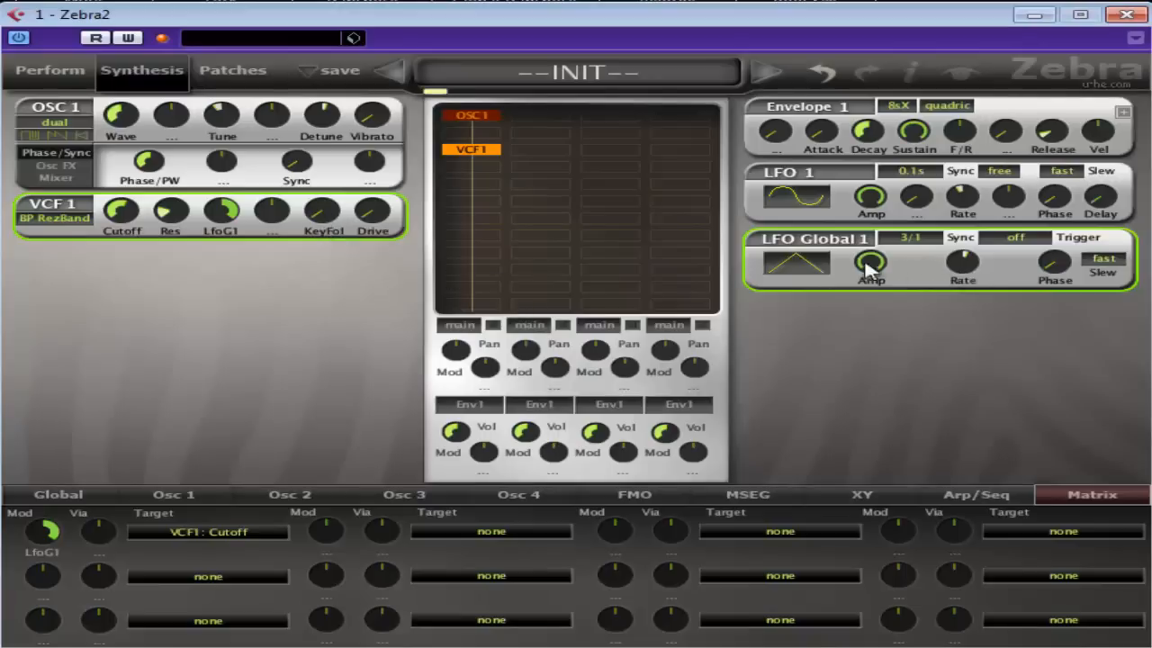
Soften the filter sweep by lowering LFO Global 1's amplitude and setting VCF 1's LfoG1 depth to 66 and cutoff to 76
left_click_drag(869, 263, 860, 333)
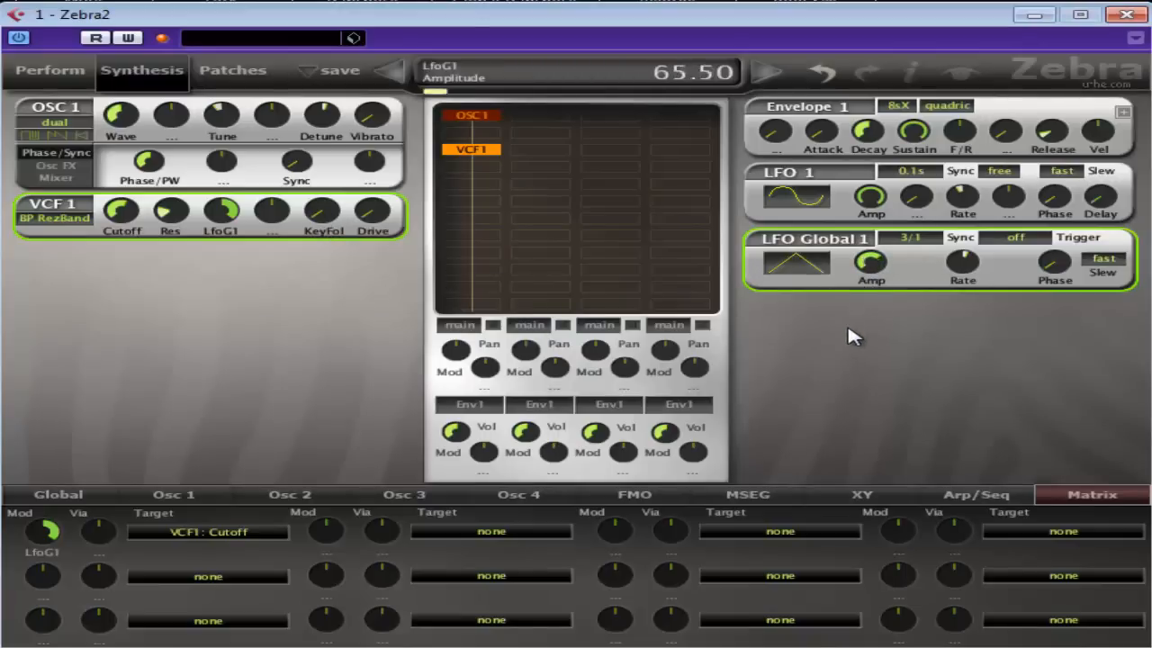
left_click_drag(872, 270, 880, 364)
left_click_drag(224, 262, 224, 264)
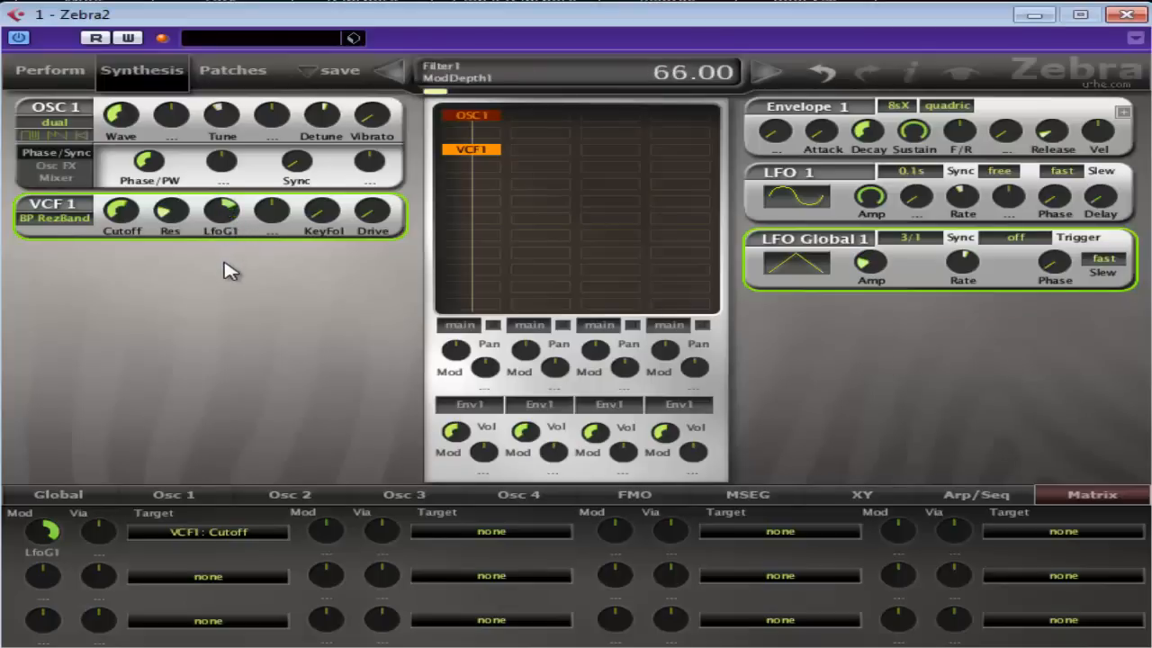
left_click_drag(122, 217, 122, 241)
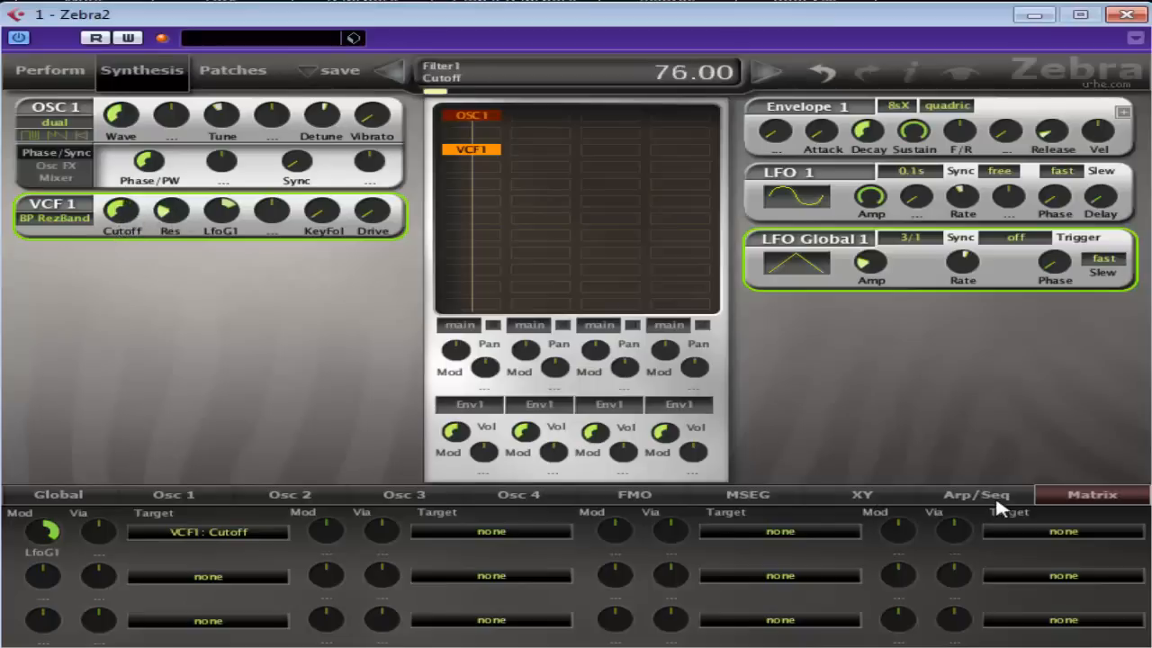
Try a negative depth of -54 and a reduced positive depth for the LfoG1 modulation in the first matrix slot
left_click_drag(43, 531, 49, 590)
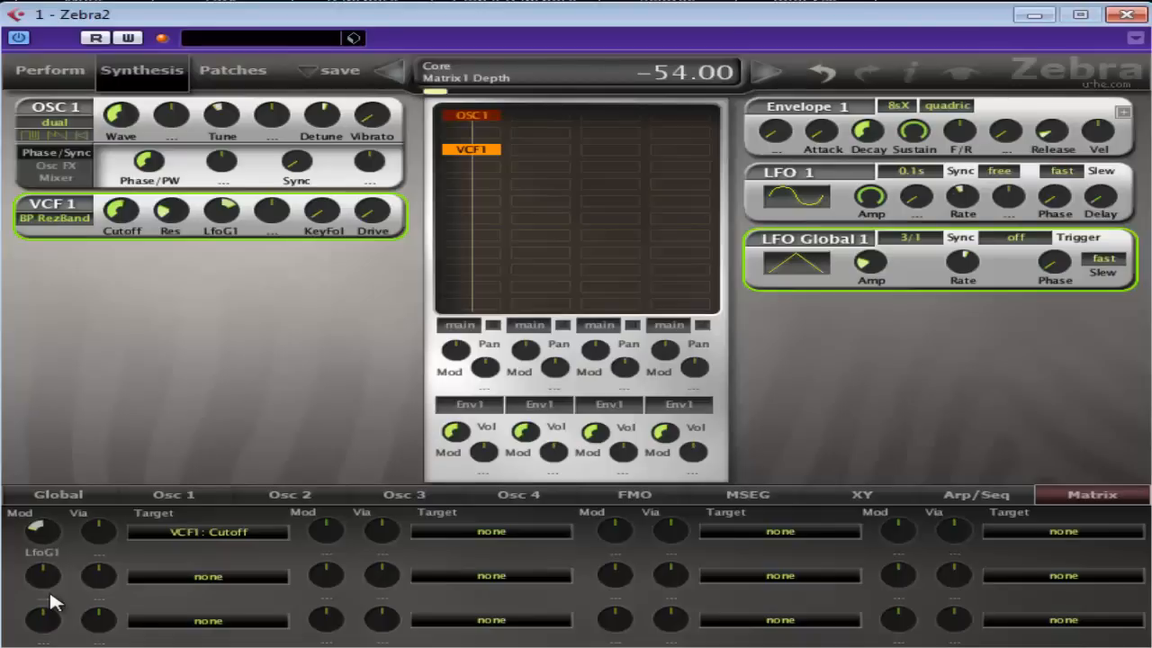
left_click_drag(48, 539, 66, 489)
left_click_drag(49, 545, 51, 548)
Set VCF 1's key follow to 100, its LfoG1 depth to 56 and its cutoff to 65
left_click_drag(122, 225, 235, 207)
left_click_drag(321, 215, 327, 203)
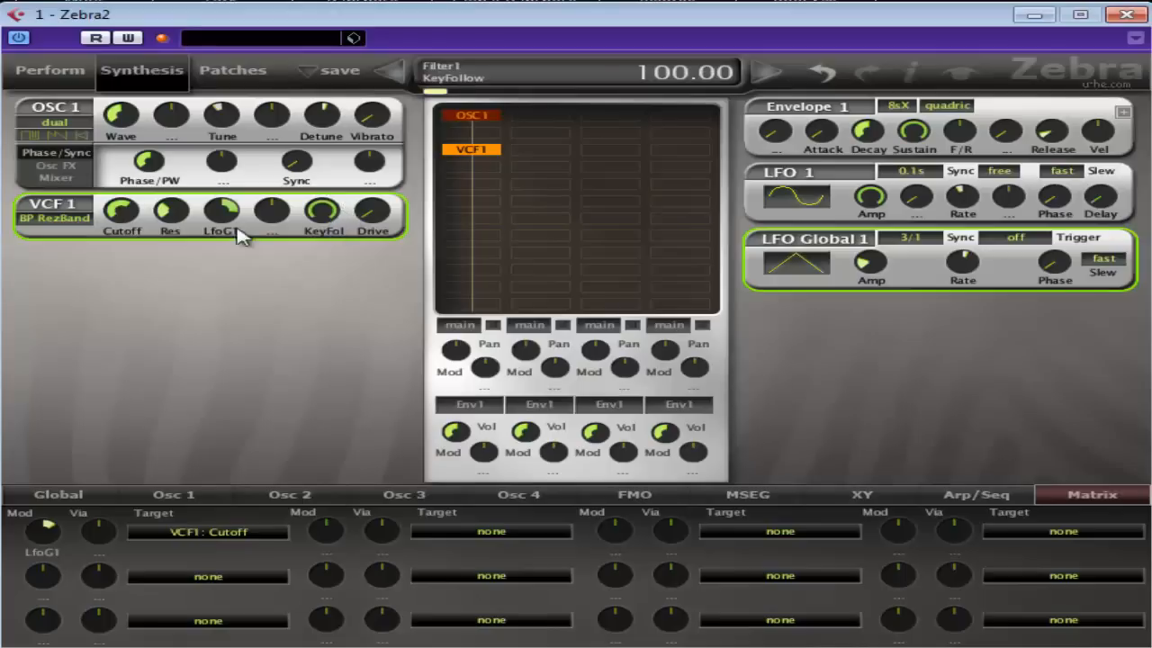
left_click_drag(216, 223, 216, 250)
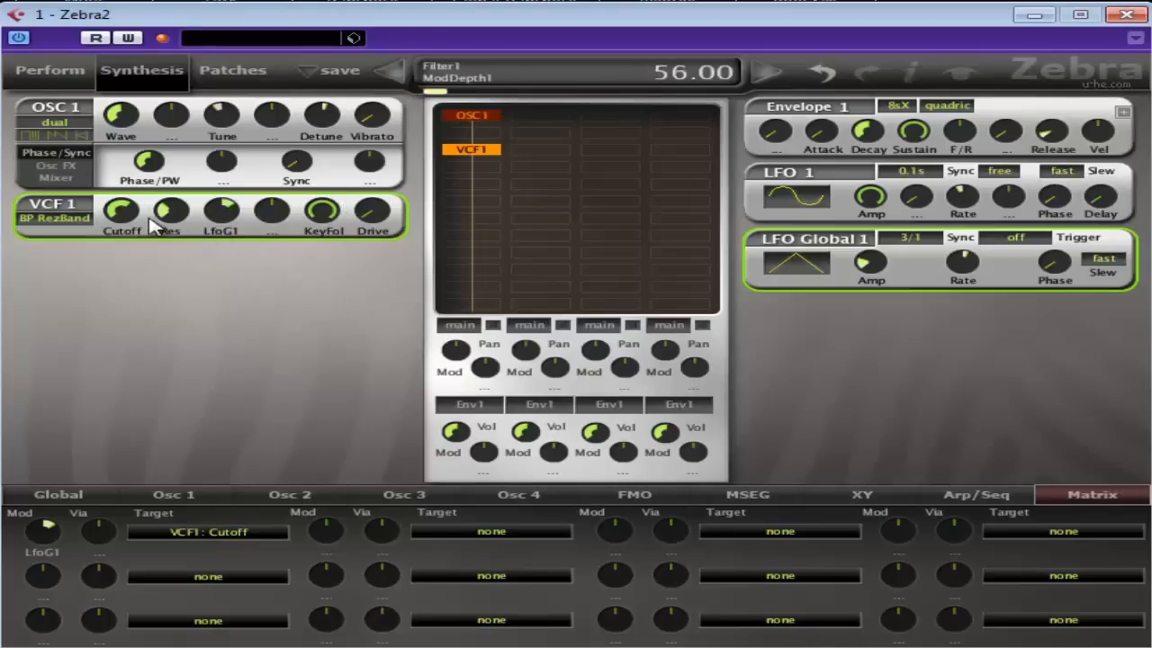
left_click_drag(110, 232, 115, 252)
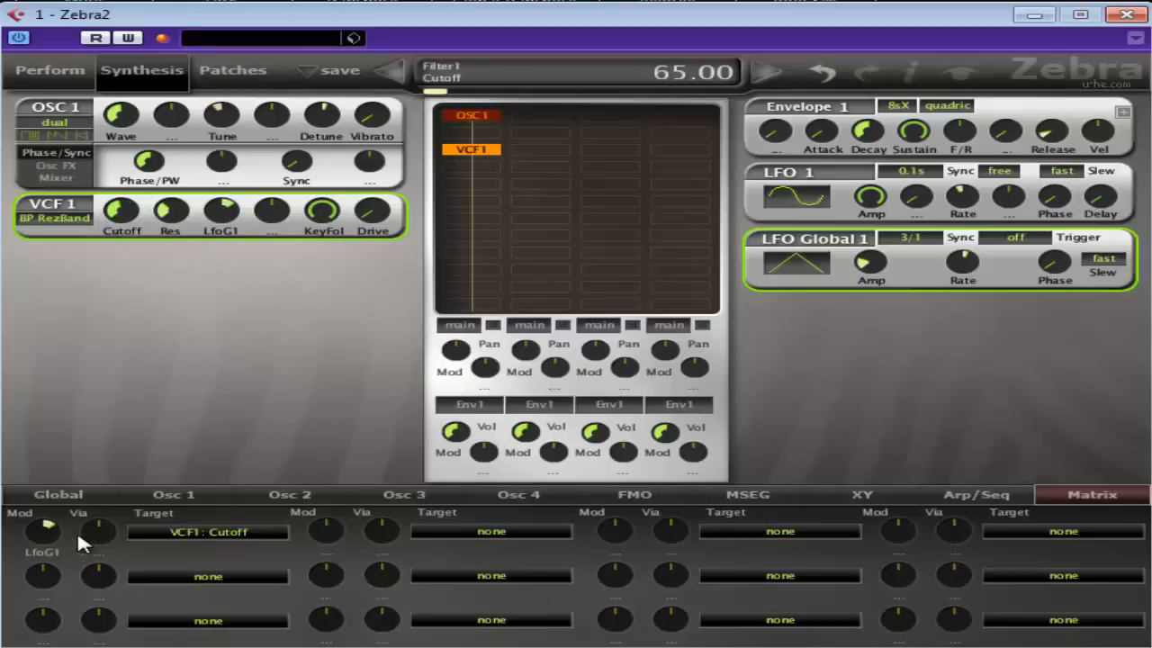
Reduce the first matrix slot's LfoG1 depth to 22 and VCF 1's key follow to 64.50
left_click_drag(43, 540, 45, 544)
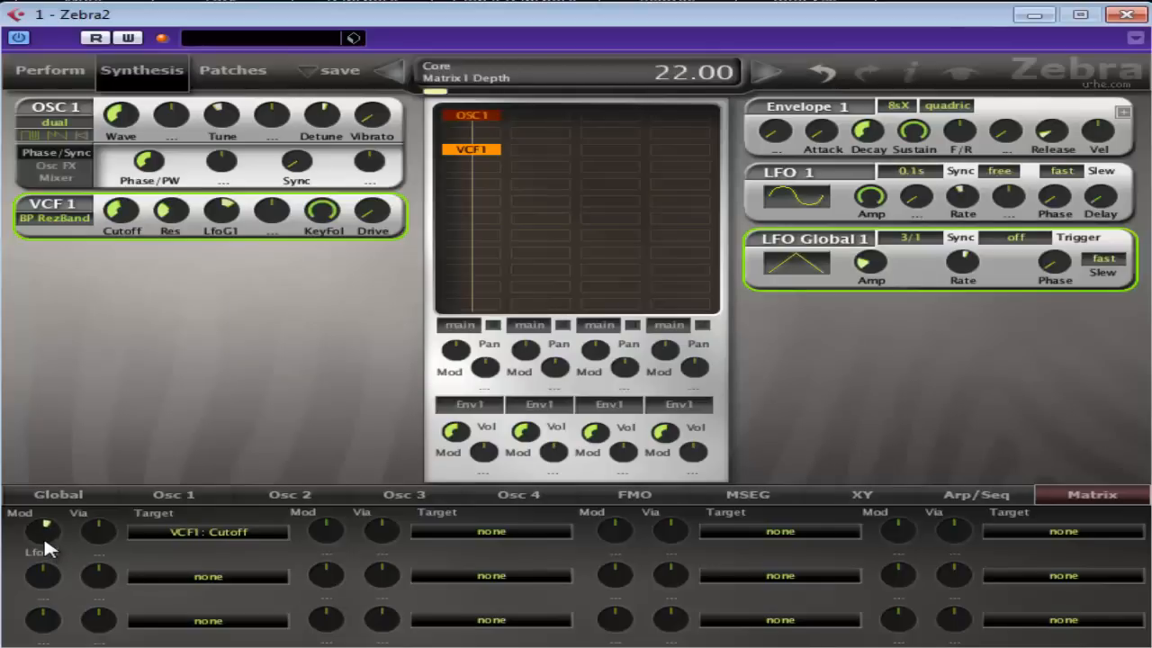
left_click_drag(327, 221, 308, 281)
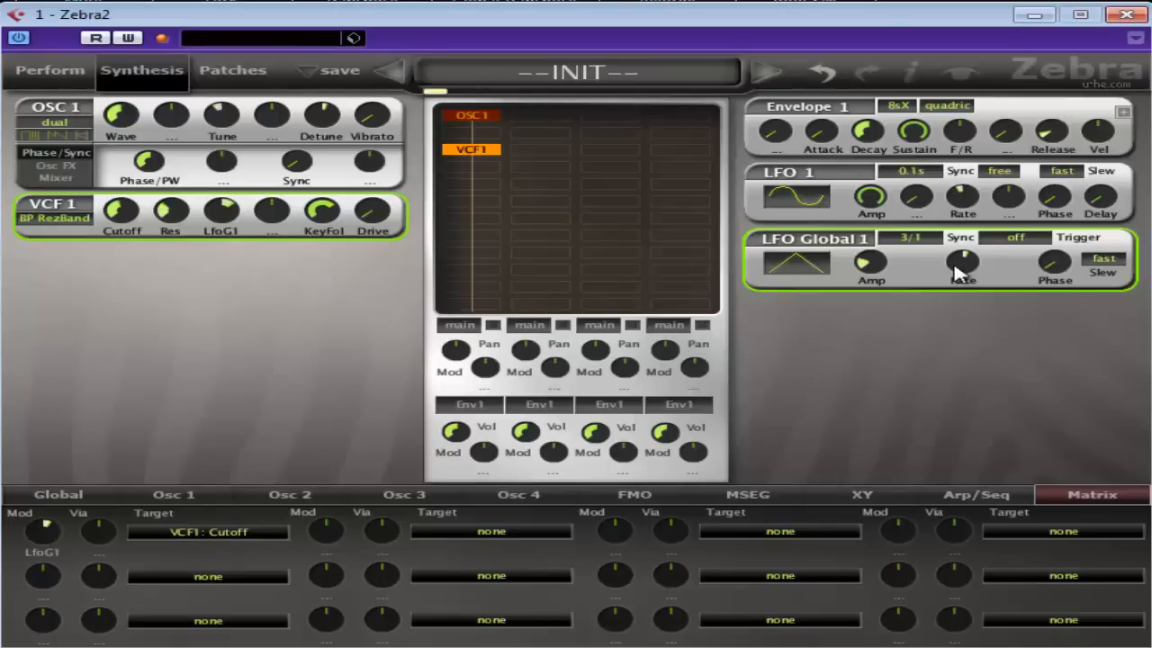
left_click_drag(325, 223, 326, 231)
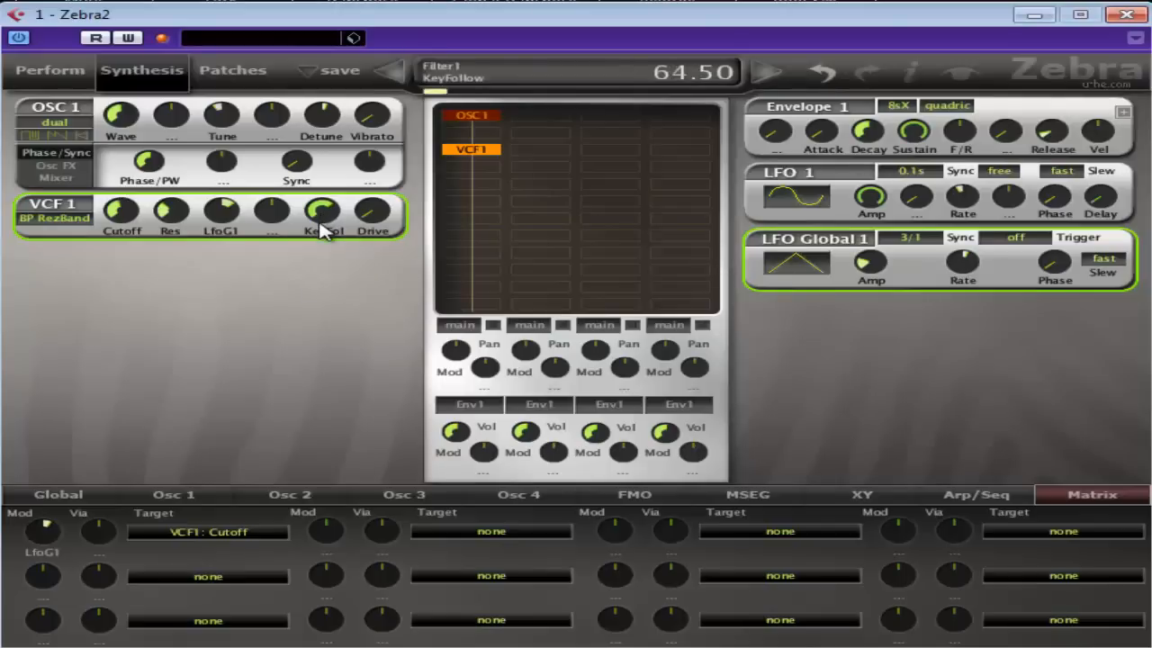
left_click_drag(180, 220, 213, 224)
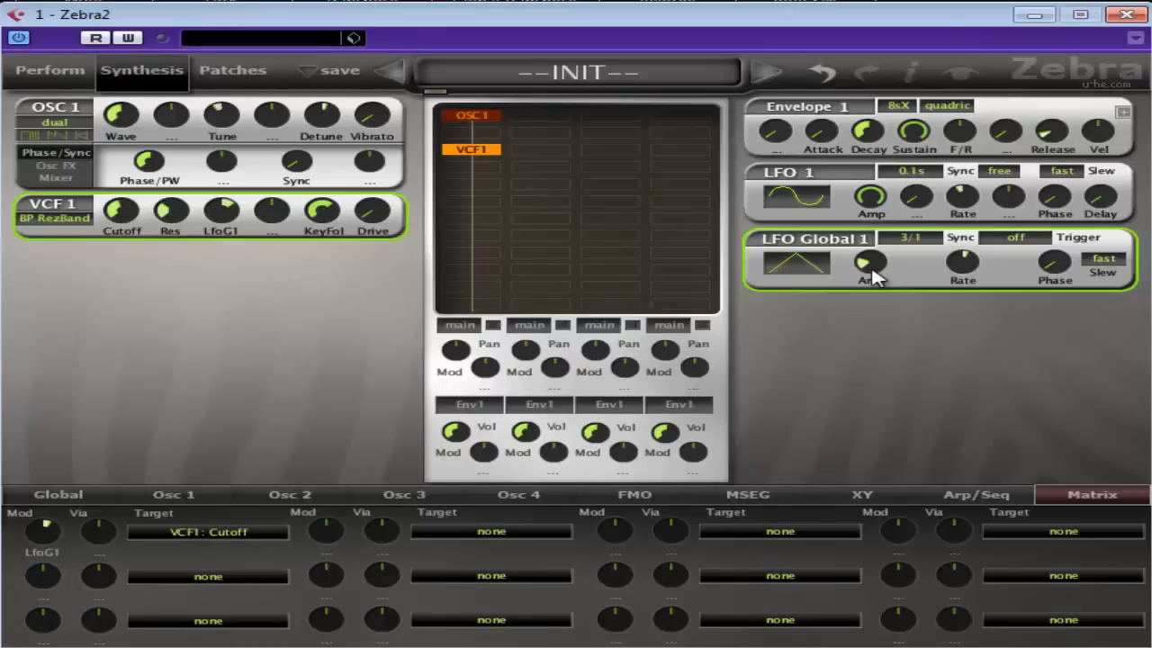
mouse_move(873, 277)
left_mouse_down()
mouse_move(904, 97)
mouse_move(875, 278)
left_mouse_up()
Switch to the host's arrangement to view the Zebra2 10 clip, and return to the Zebra2 window
key("alt+Tab")
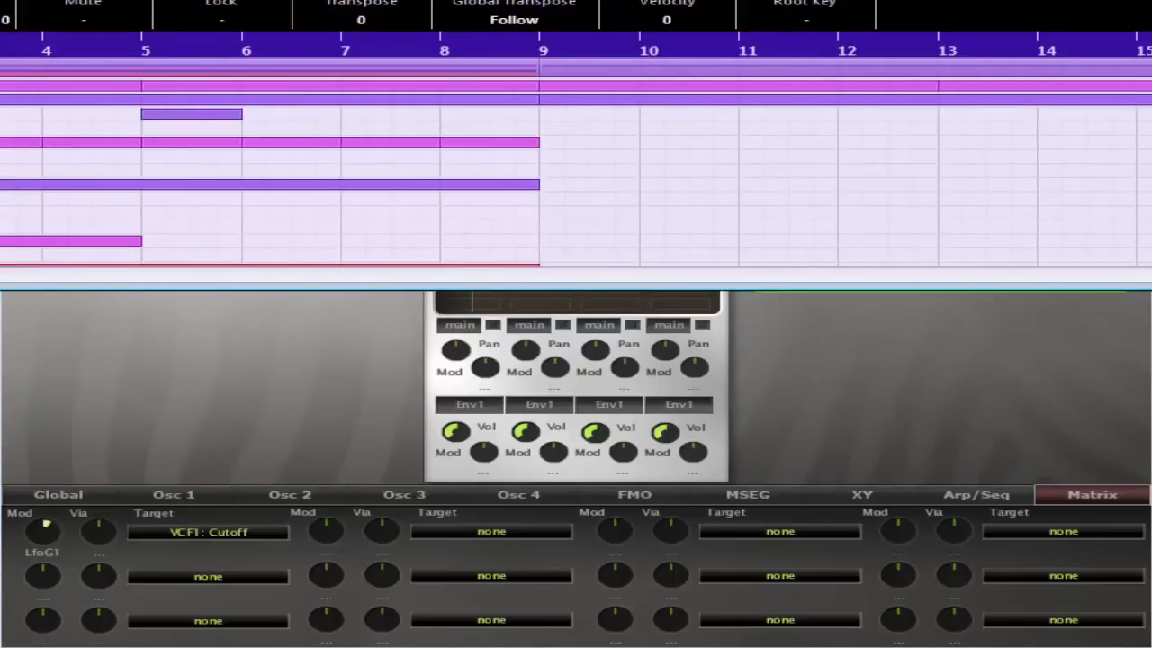
scroll(1070, 180, "down", 10)
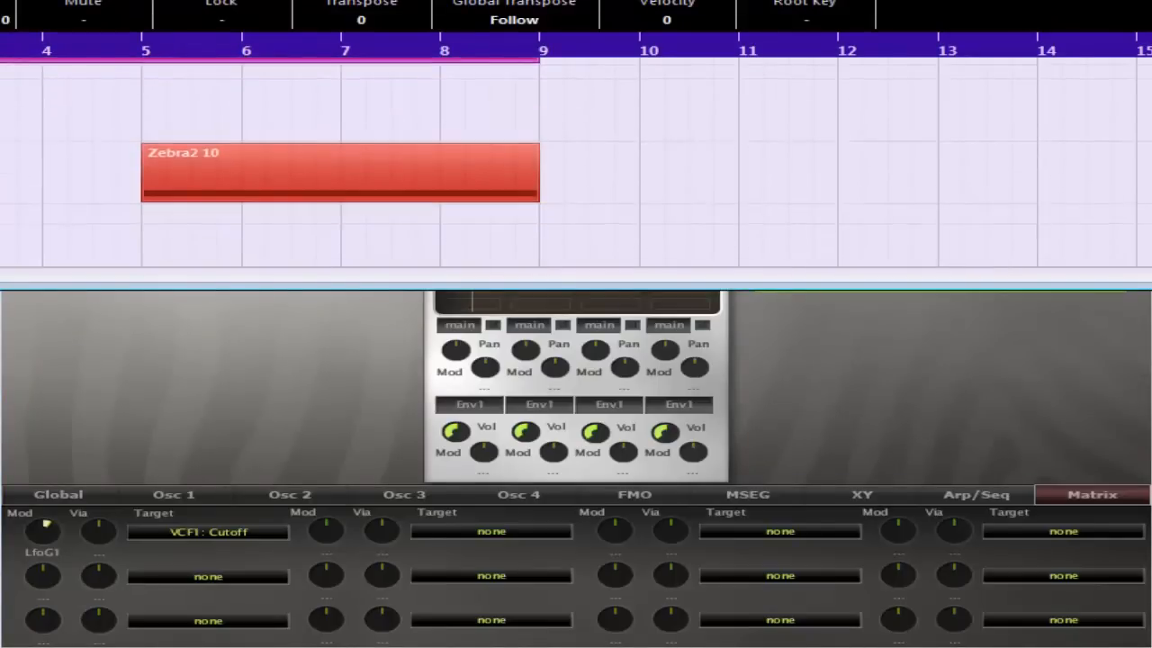
left_click(226, 314)
Raise LFO Global 1's amplitude and set VCF 1's LfoG1 depth to 66
left_click_drag(867, 296, 857, 342)
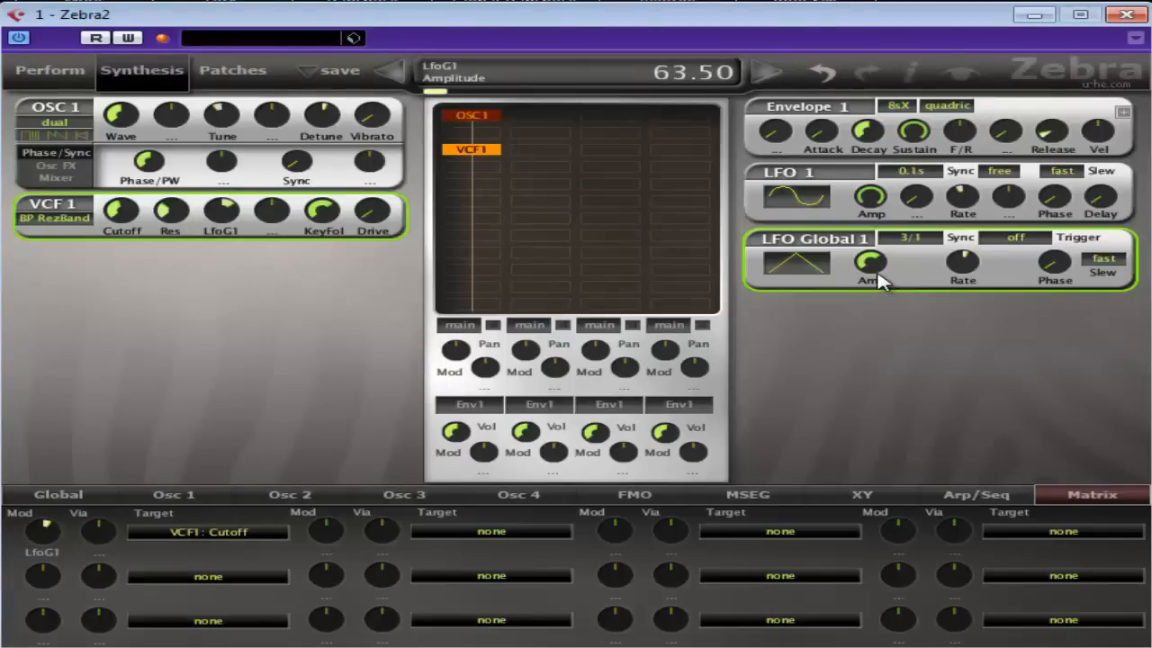
left_click_drag(880, 281, 877, 340)
left_click_drag(878, 279, 884, 242)
left_click_drag(183, 234, 180, 275)
left_click_drag(218, 220, 218, 224)
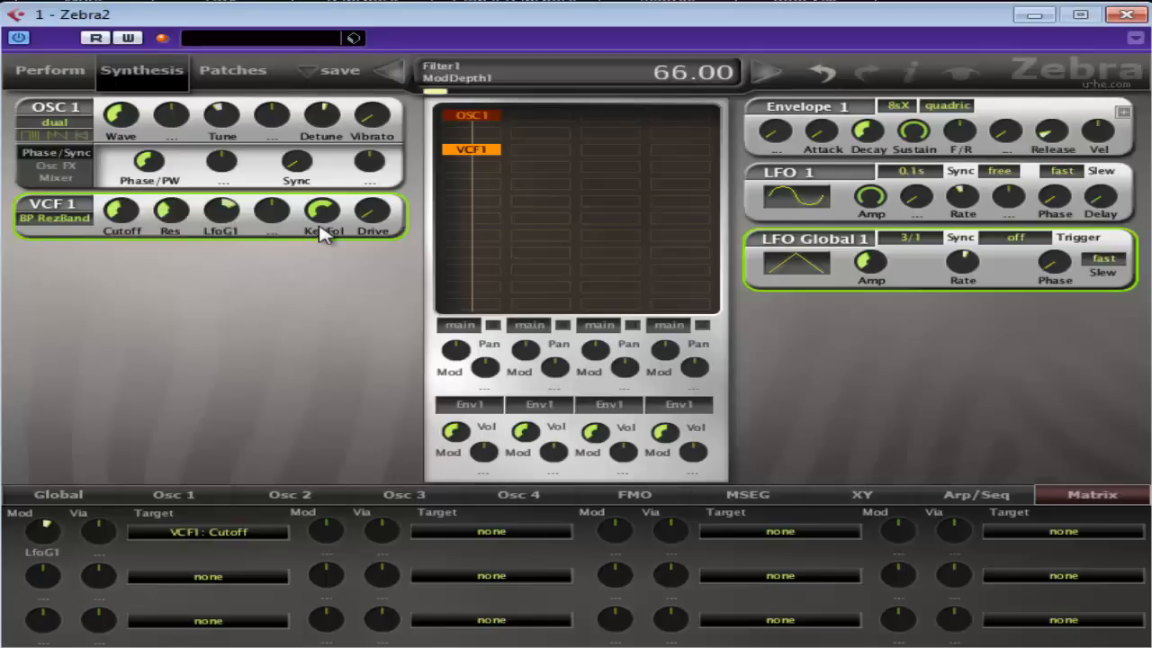
Set VCF 1's drive to 11 and slightly lower OSC 1's detune
mouse_move(385, 208)
left_click_drag(384, 200, 386, 194)
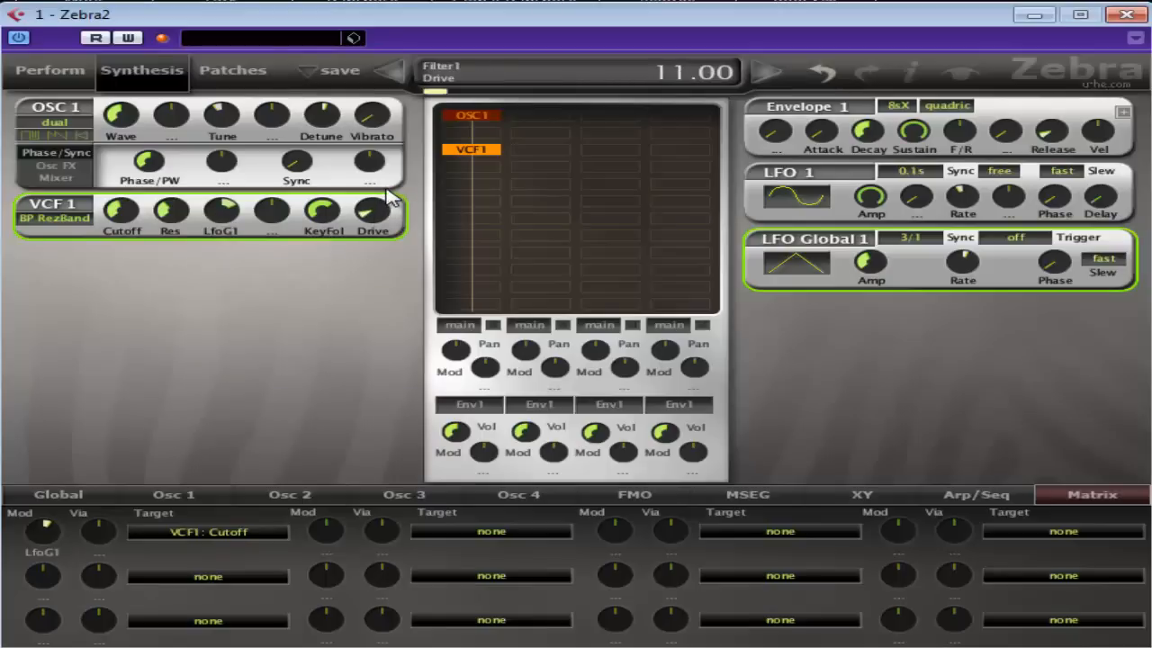
mouse_move(324, 120)
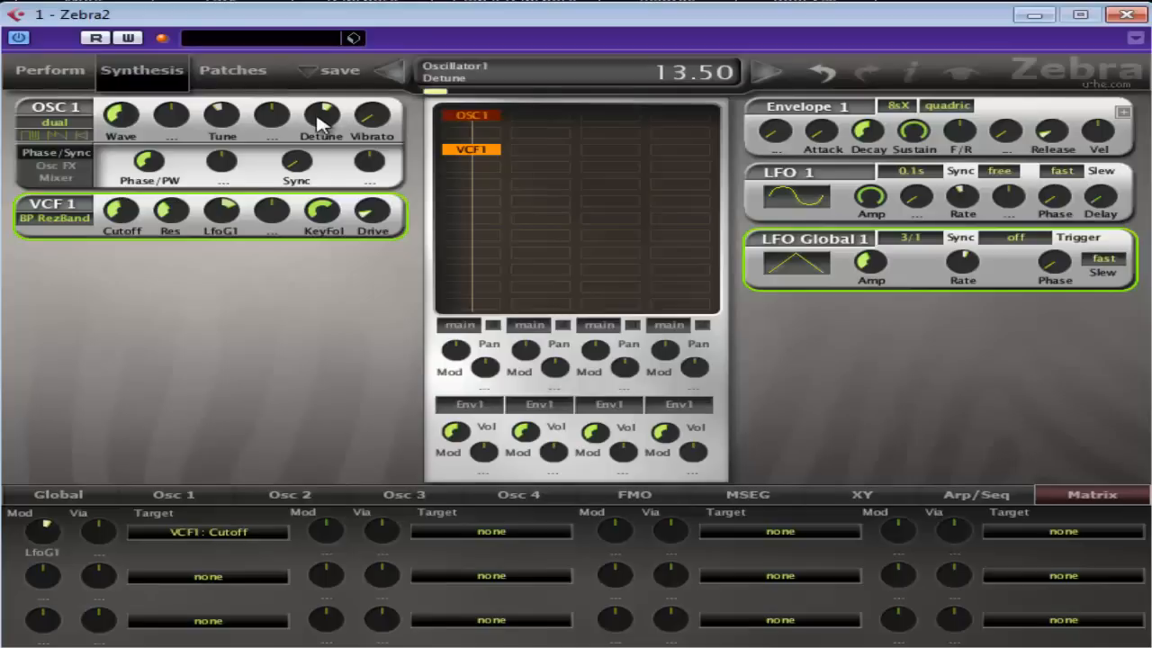
left_click_drag(319, 123, 314, 128)
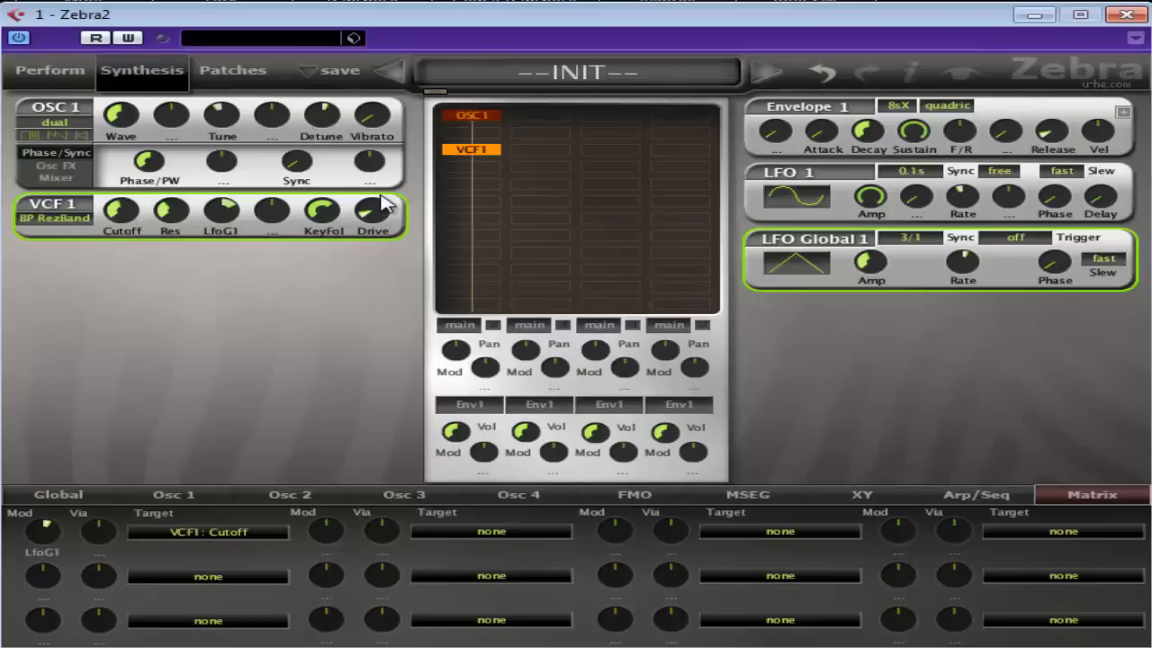
Add the ModFX1 and Delay1 modules to the first column of the global effects grid
left_click(72, 492)
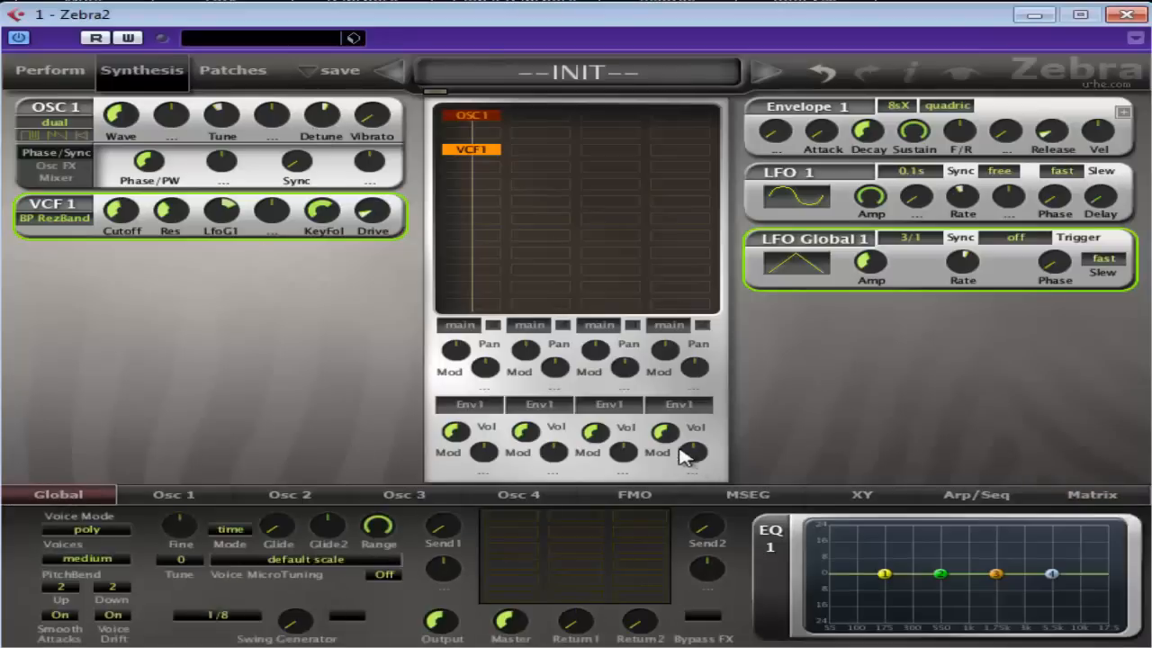
right_click(511, 518)
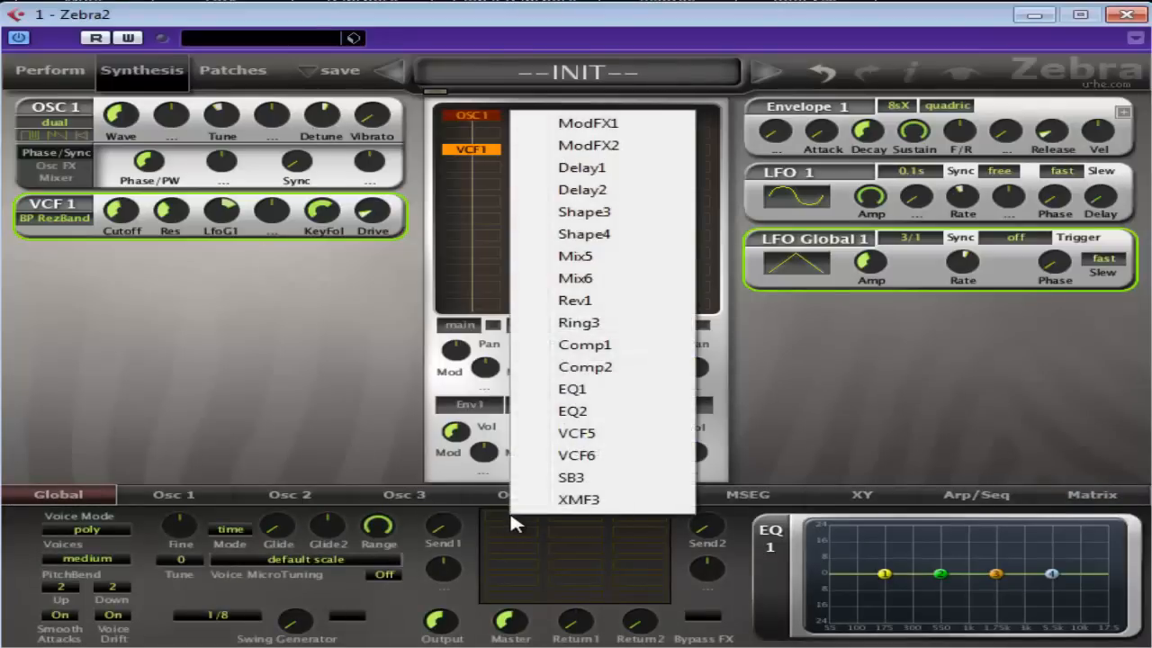
left_click(641, 126)
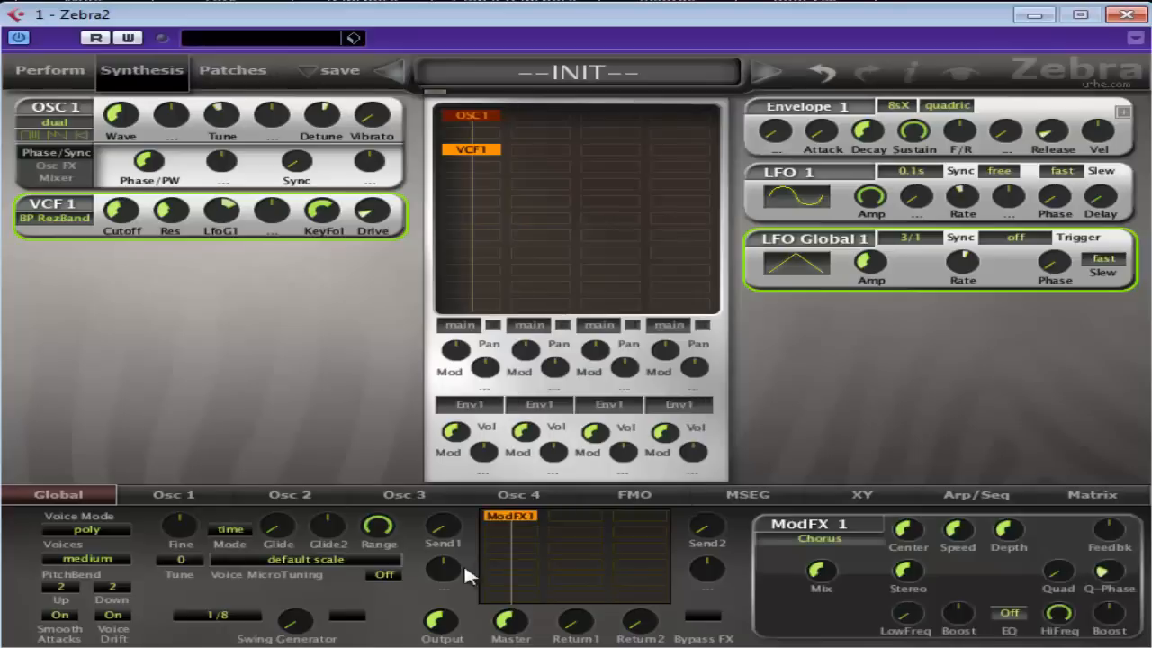
right_click(516, 537)
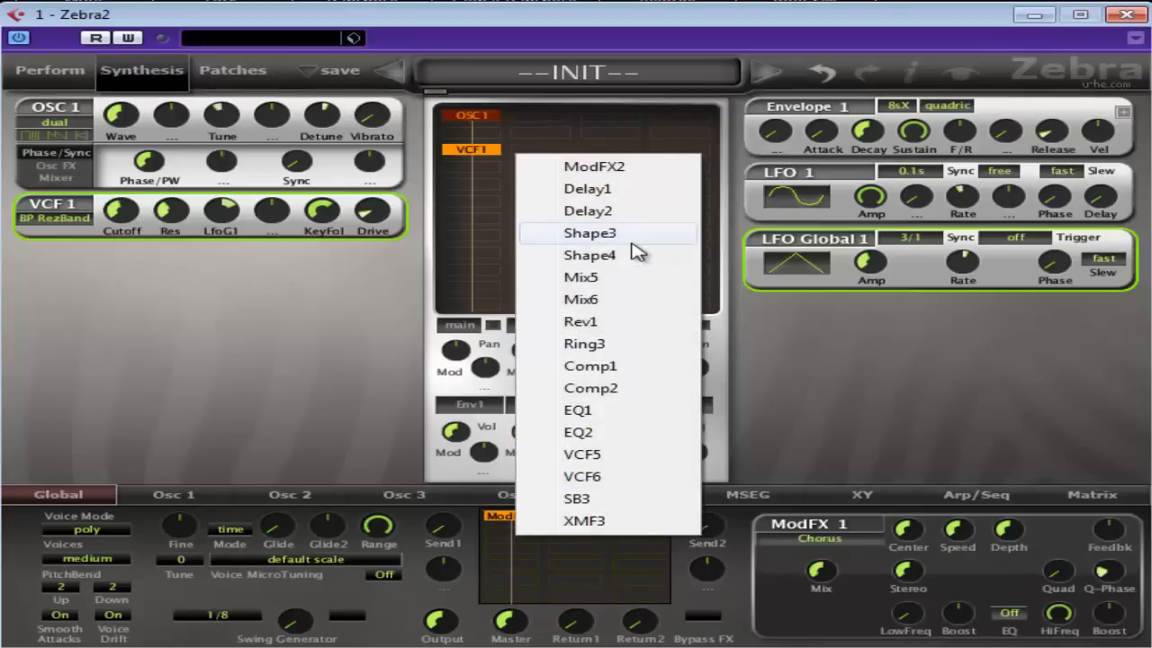
left_click(626, 191)
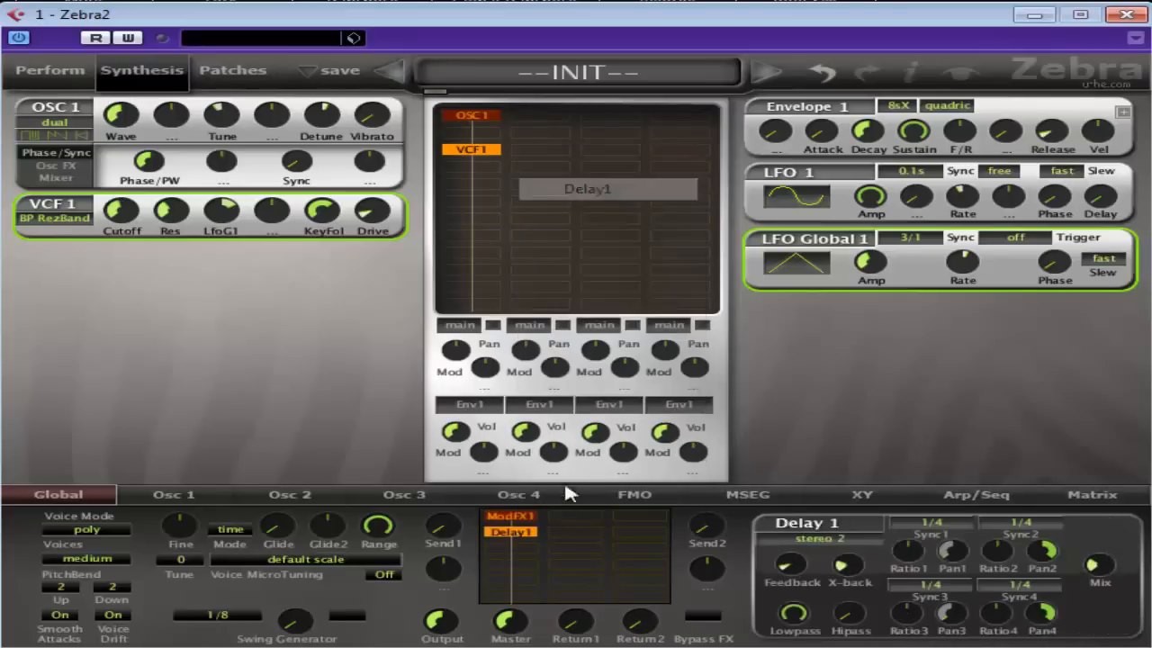
Add EQ1, Comp1 and Rev1 below Delay1 in the first column of the effects grid
right_click(515, 541)
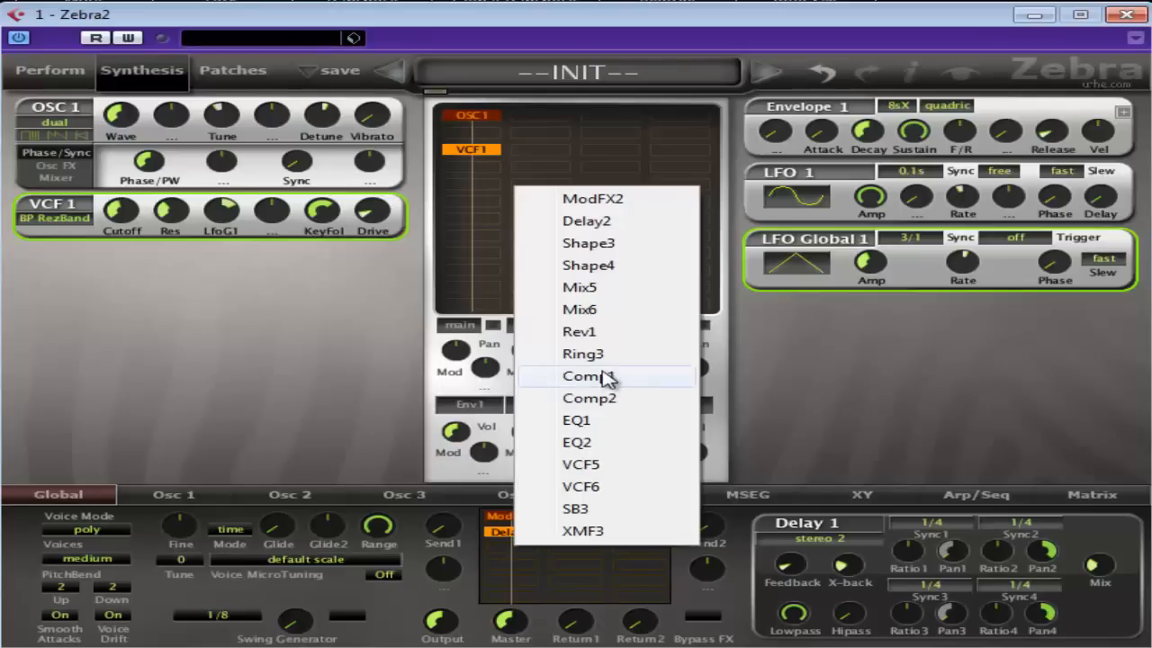
left_click(589, 419)
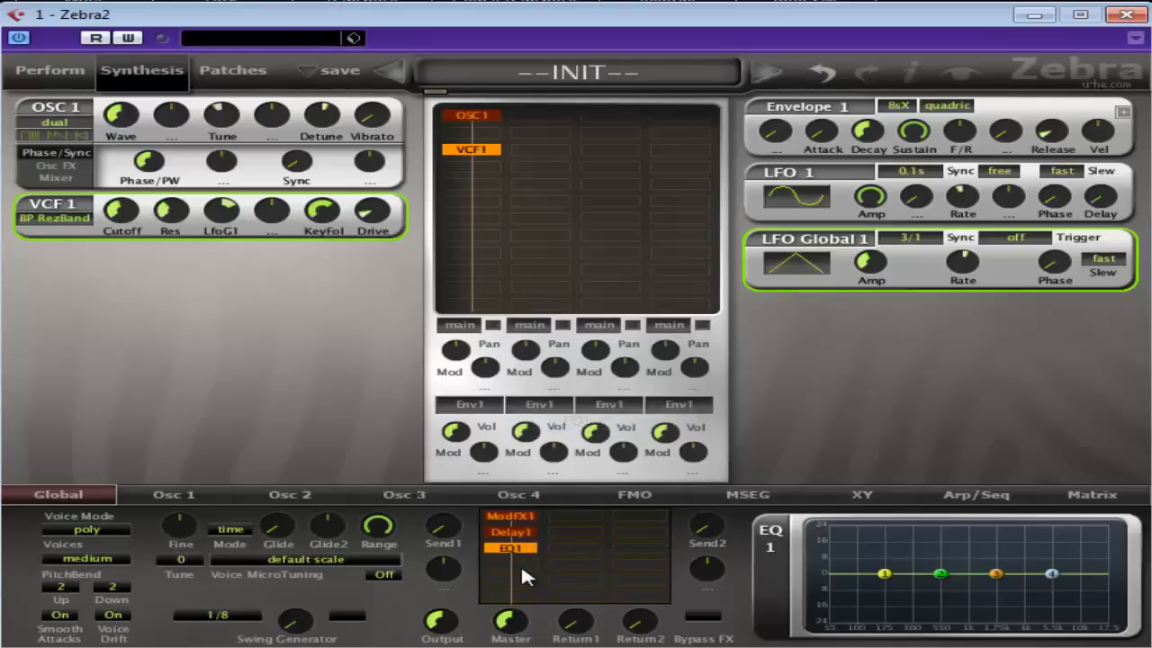
right_click(520, 557)
left_click(628, 415)
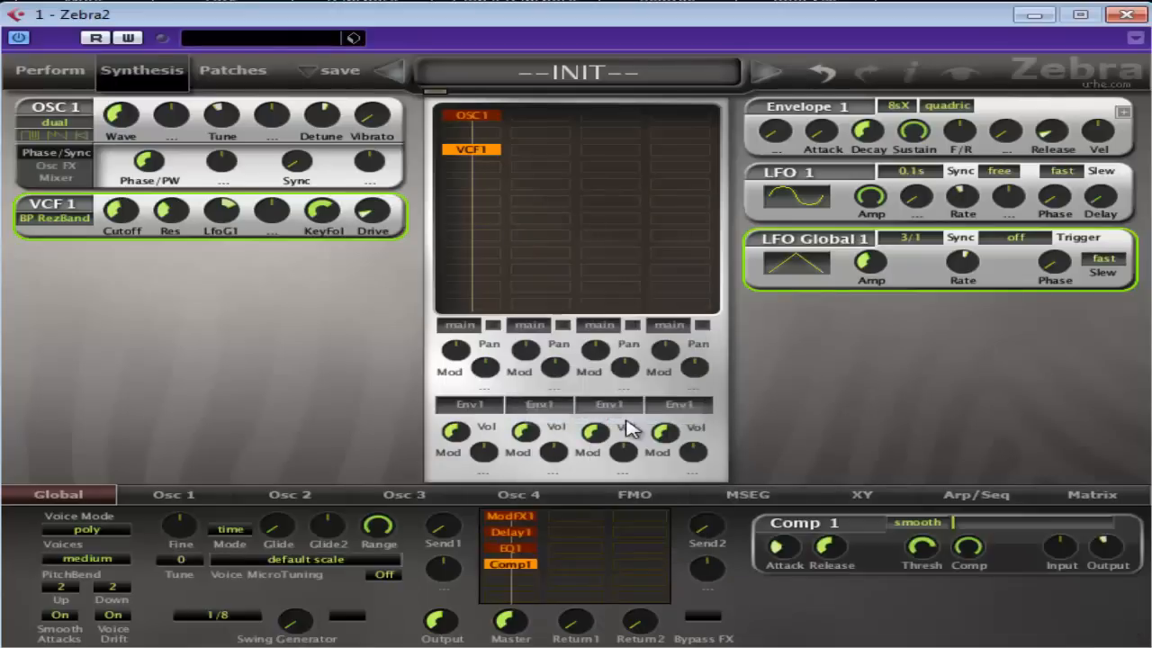
right_click(521, 581)
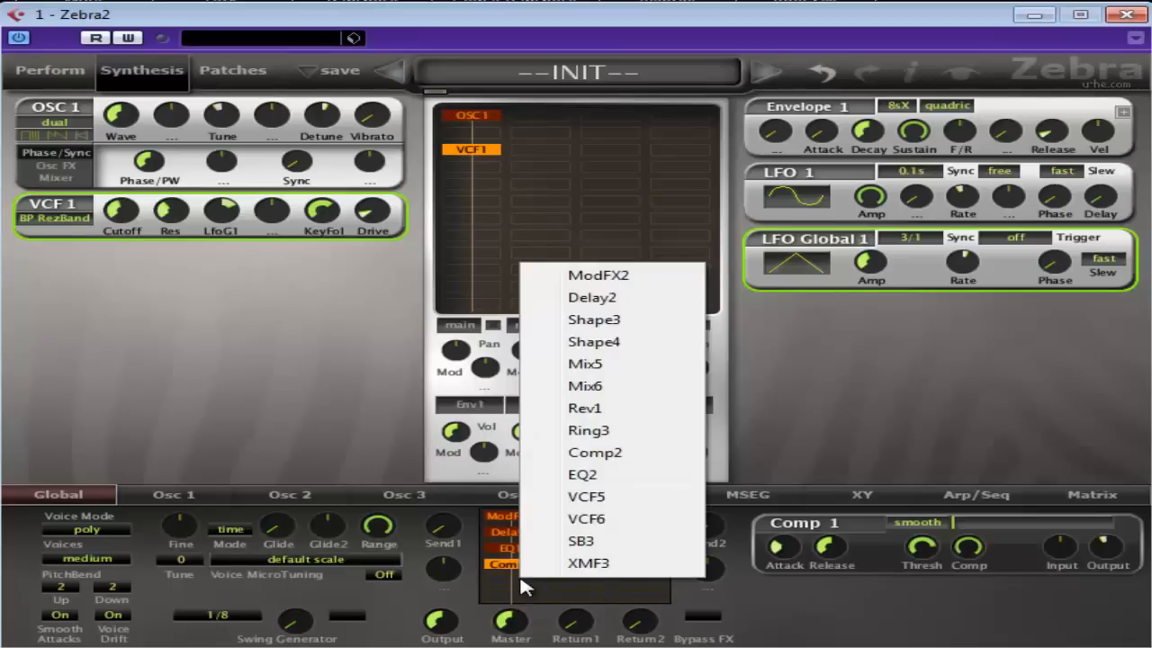
left_click(614, 411)
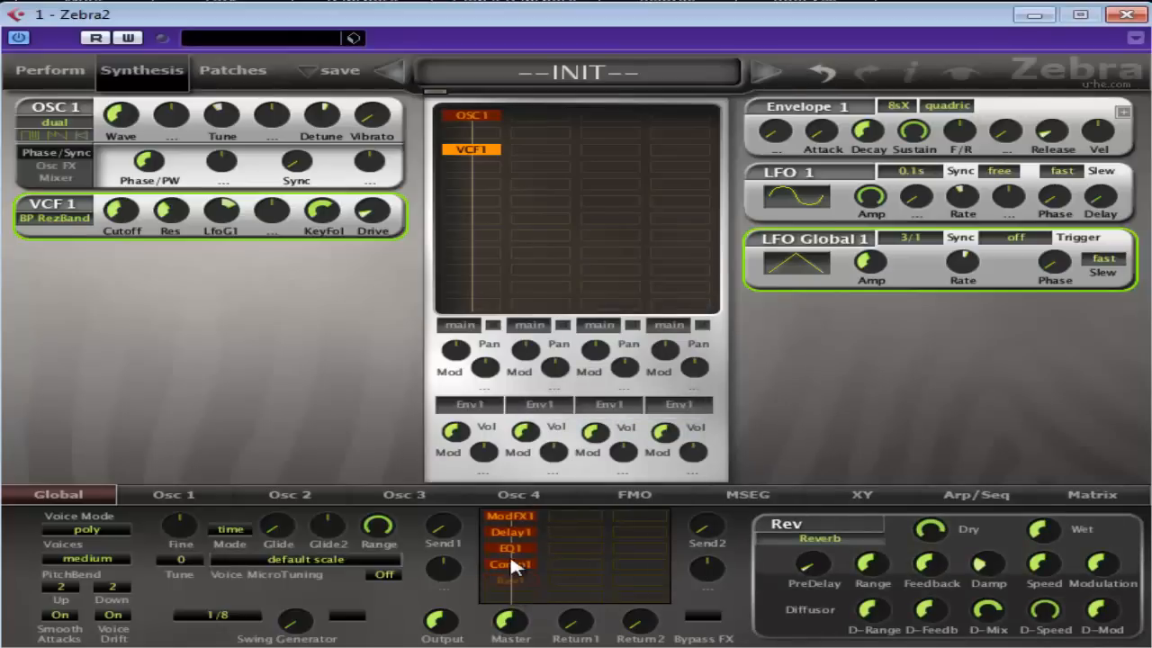
Bypass the effects below ModFX1 in the grid, including Comp1, EQ1 and Delay1
left_click(511, 562)
left_click(511, 546)
left_click(516, 531)
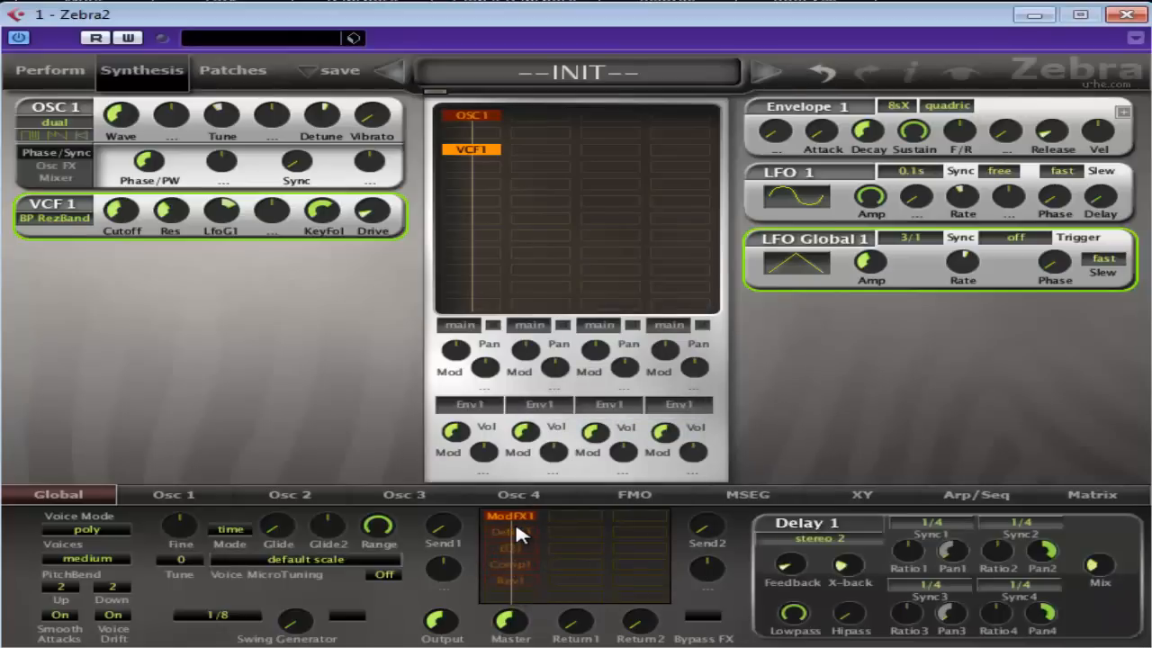
Switch ModFX 1 to Phaser mode, with its mix at maximum and its feedback increased
left_click(498, 516)
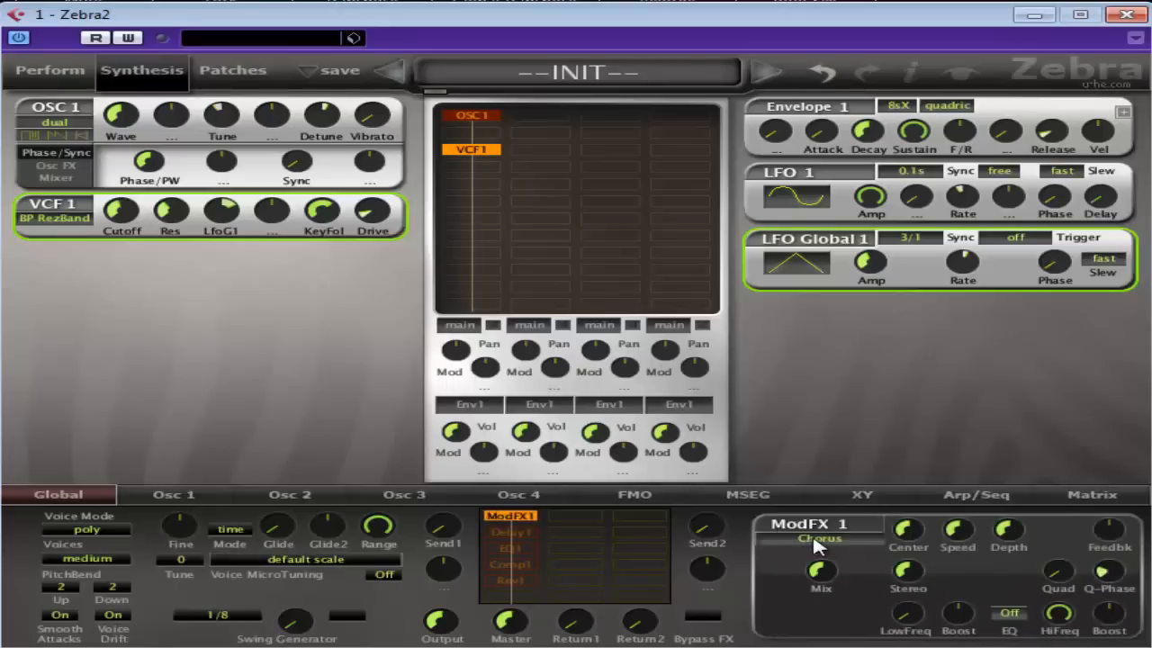
left_click(820, 537)
left_click(877, 596)
mouse_move(1109, 538)
left_mouse_down()
mouse_move(1134, 522)
mouse_move(1119, 550)
left_mouse_up()
left_click_drag(822, 568, 846, 495)
left_click_drag(1110, 529, 1112, 532)
Try the Phorus mode on ModFX 1 and switch it back to Phaser
left_click(844, 544)
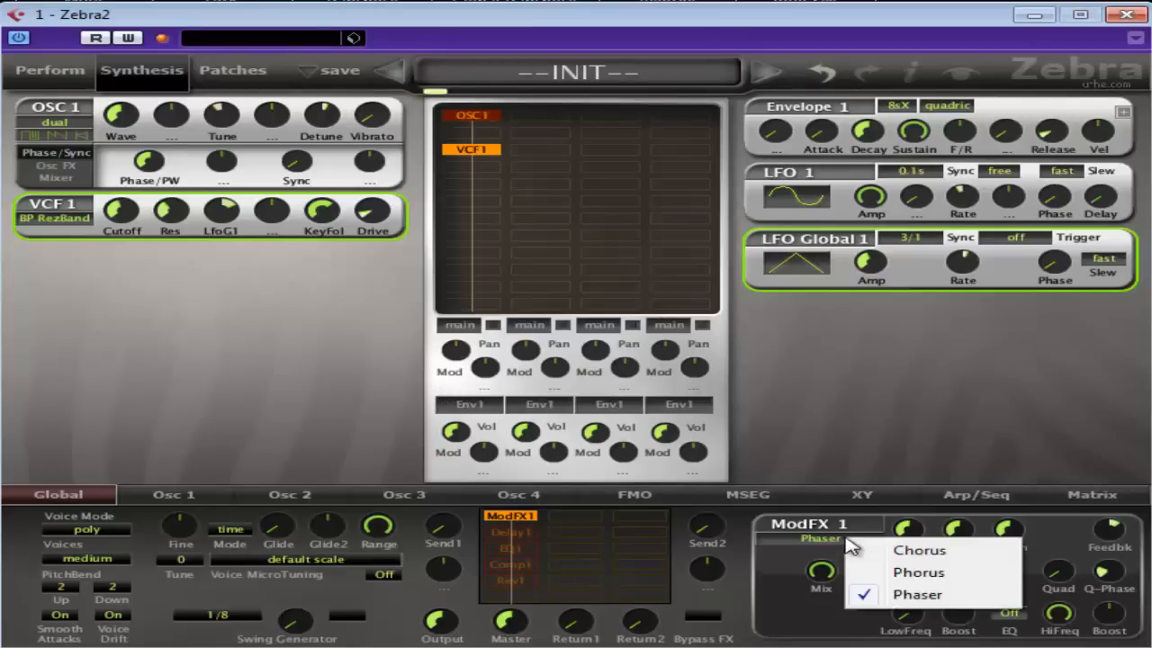
left_click(879, 570)
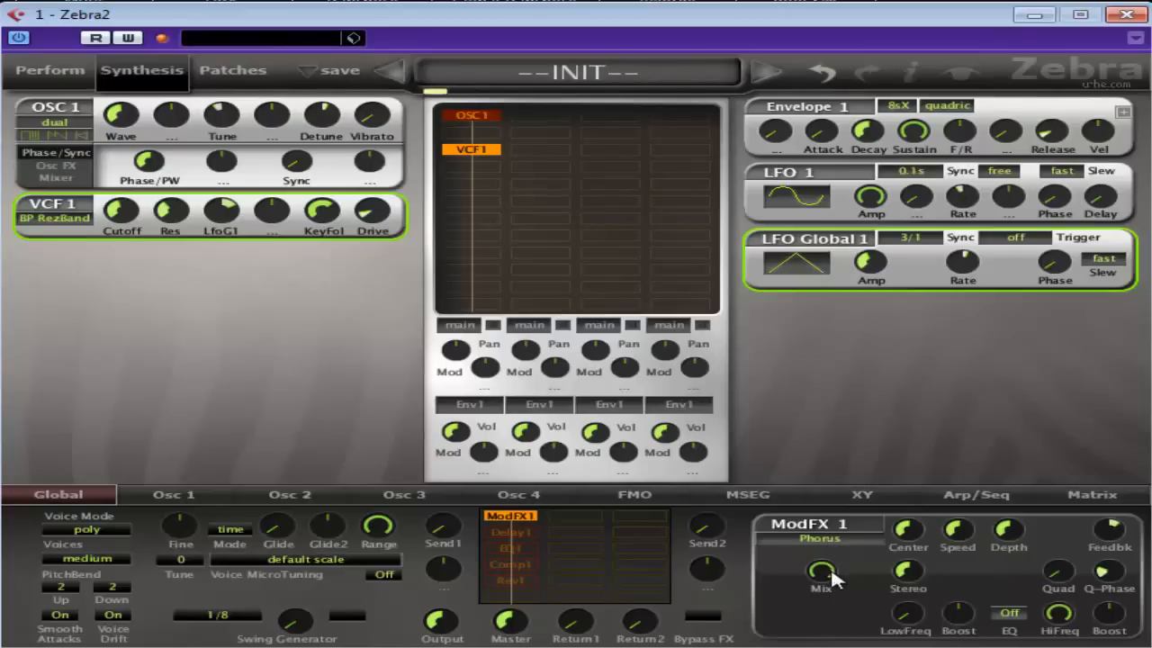
left_click(829, 541)
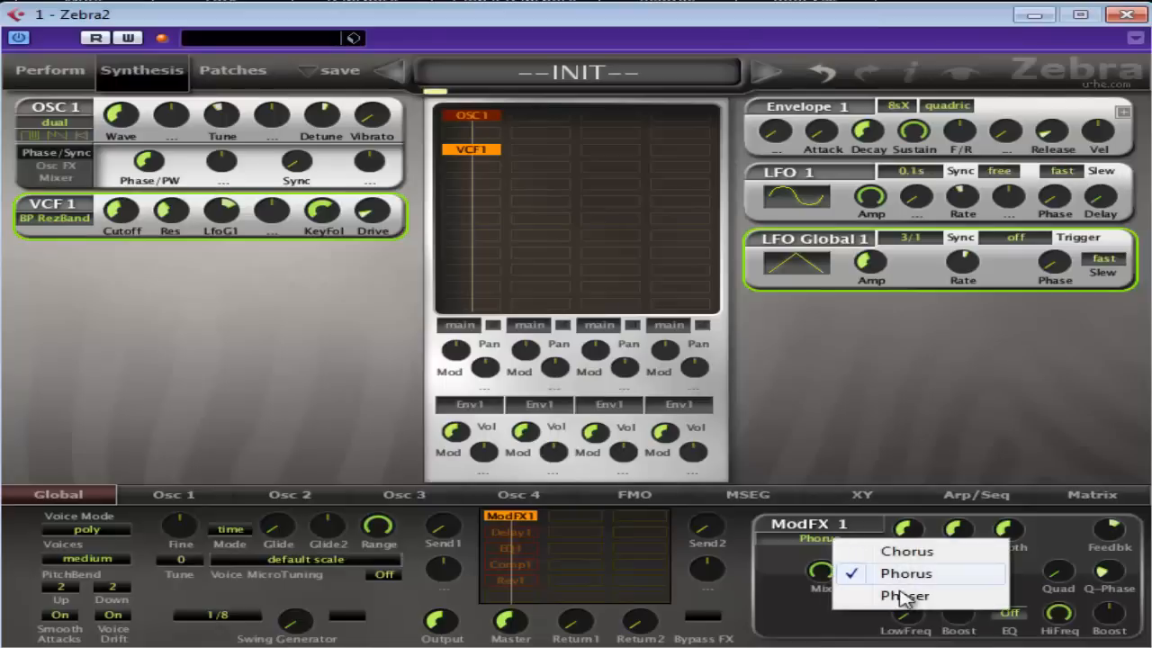
left_click(967, 596)
Set ModFX 1's feedback to 50 and high boost to 5.40 dB, and switch its EQ back off after testing
left_click_drag(1124, 518, 1123, 537)
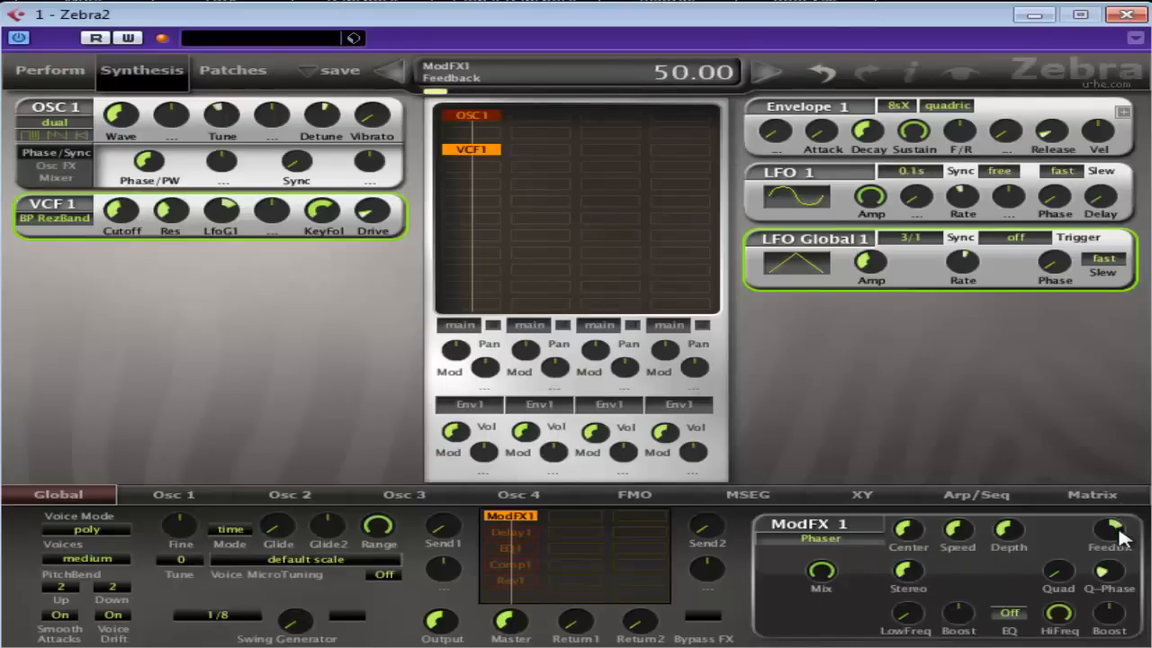
left_click(1017, 614)
mouse_move(1110, 616)
left_mouse_down()
mouse_move(1114, 591)
mouse_move(1108, 626)
left_mouse_up()
left_click(1008, 616)
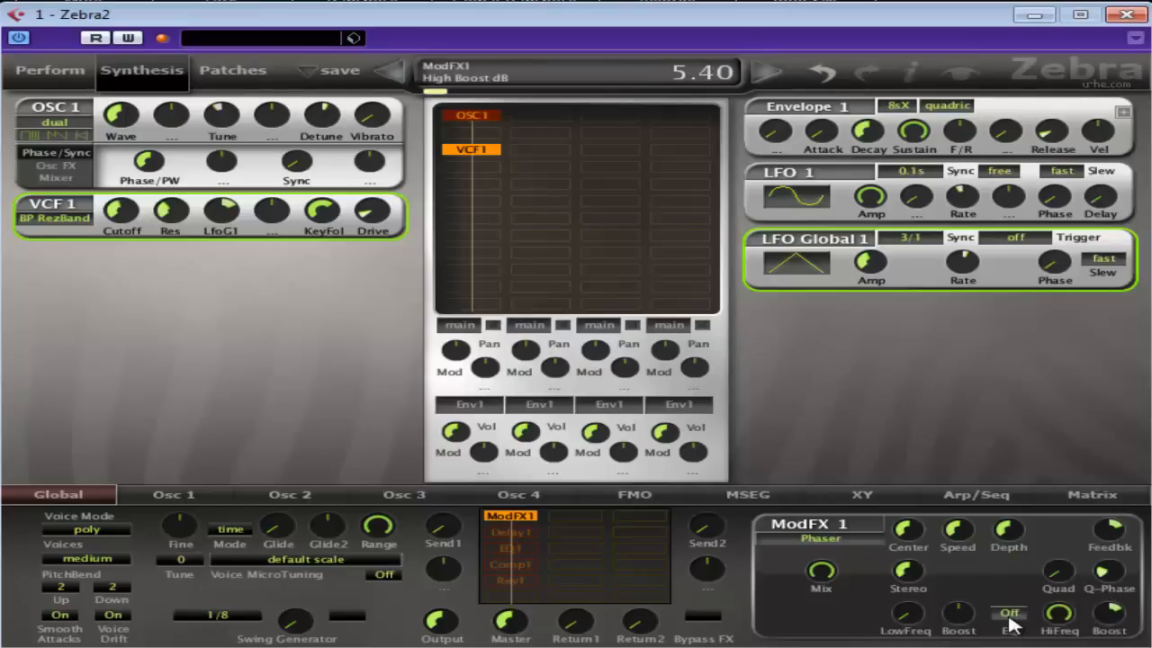
Re-enable Delay1 in the effects grid and set its Sync1 to 1/4 dot and Sync2 to 1/8 dot
left_click(510, 533)
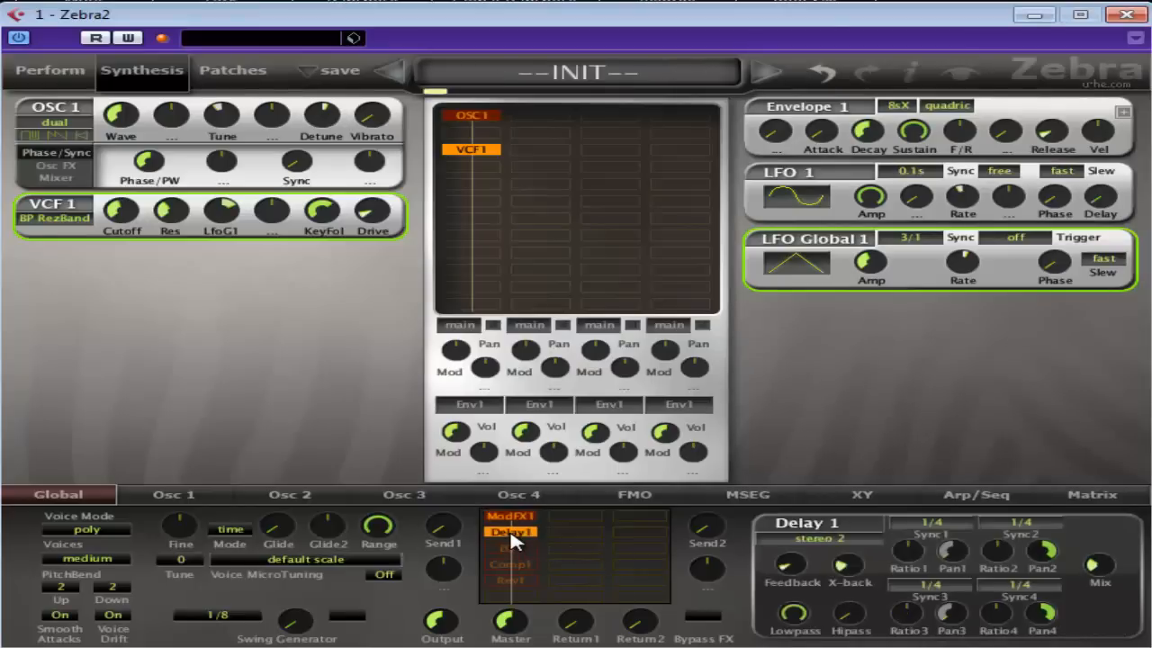
left_click(949, 525)
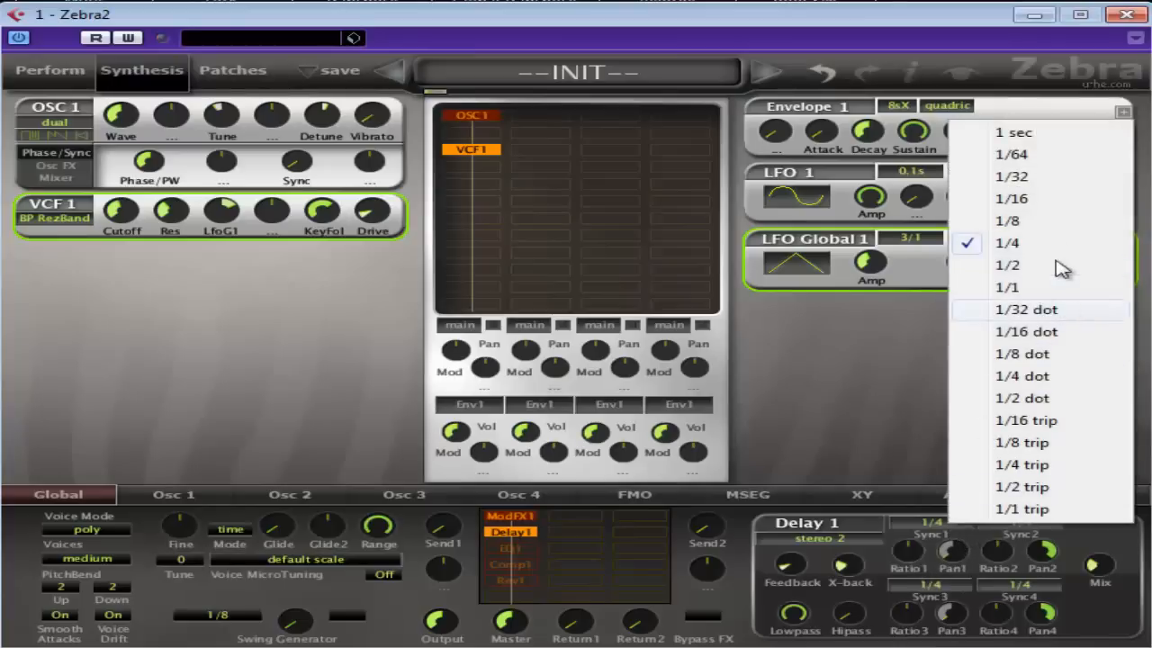
left_click(1035, 376)
left_click(1030, 531)
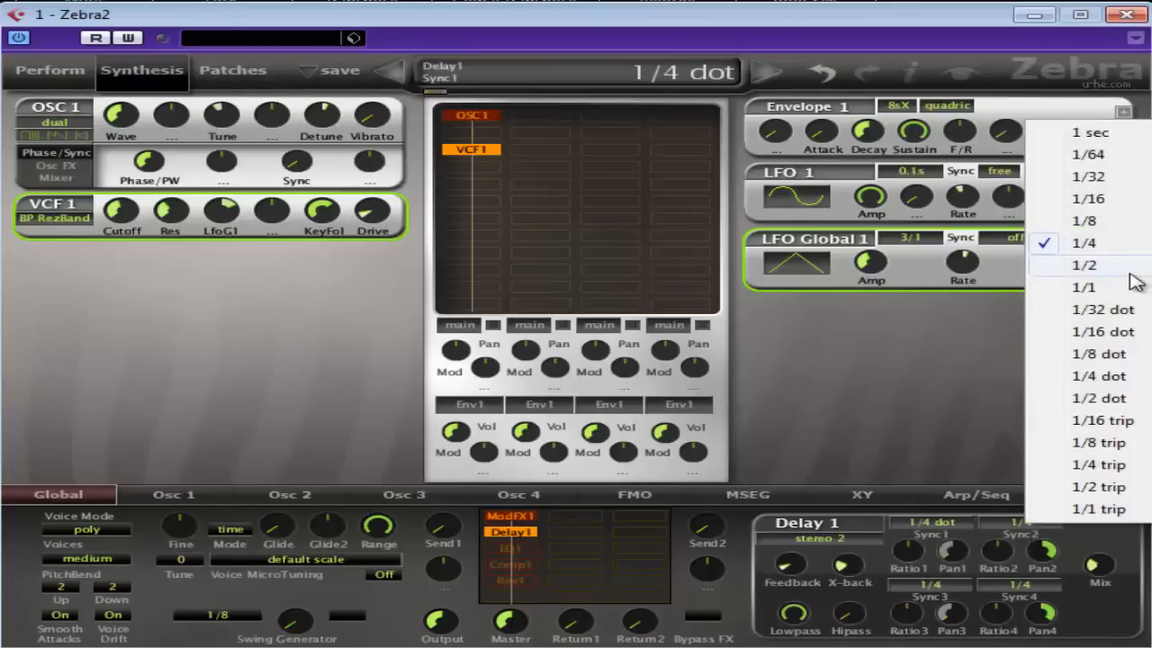
left_click(1138, 361)
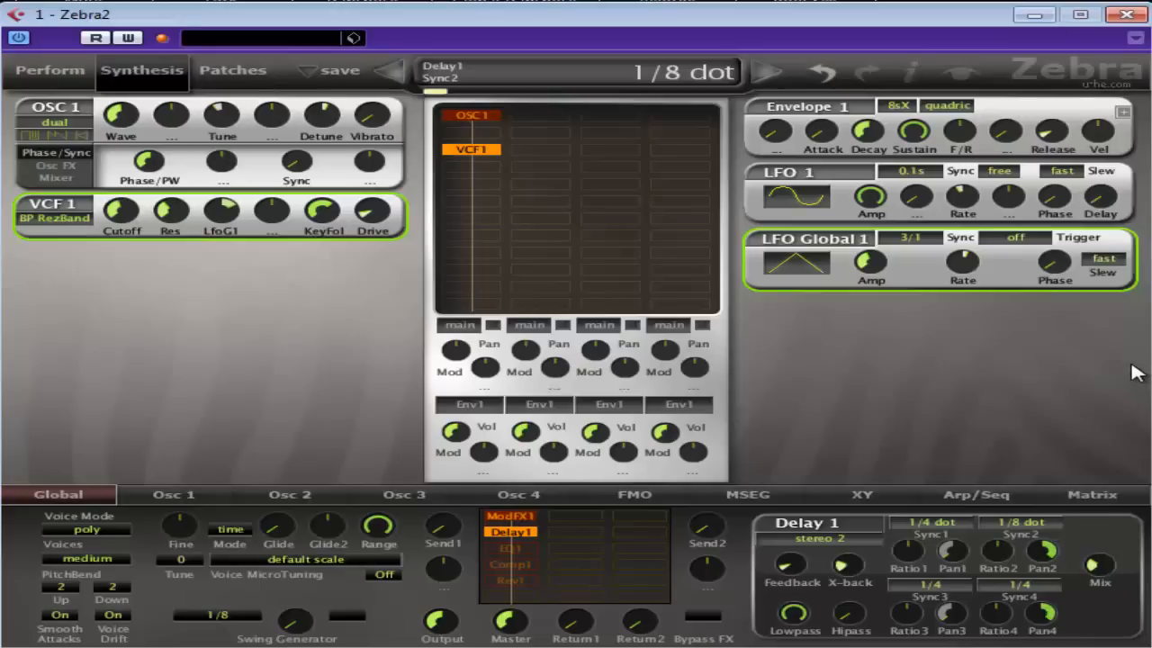
Raise Delay 1's high-pass past halfway, leave the low-pass at 100 and set the mix to 30
left_click_drag(1108, 568, 1107, 581)
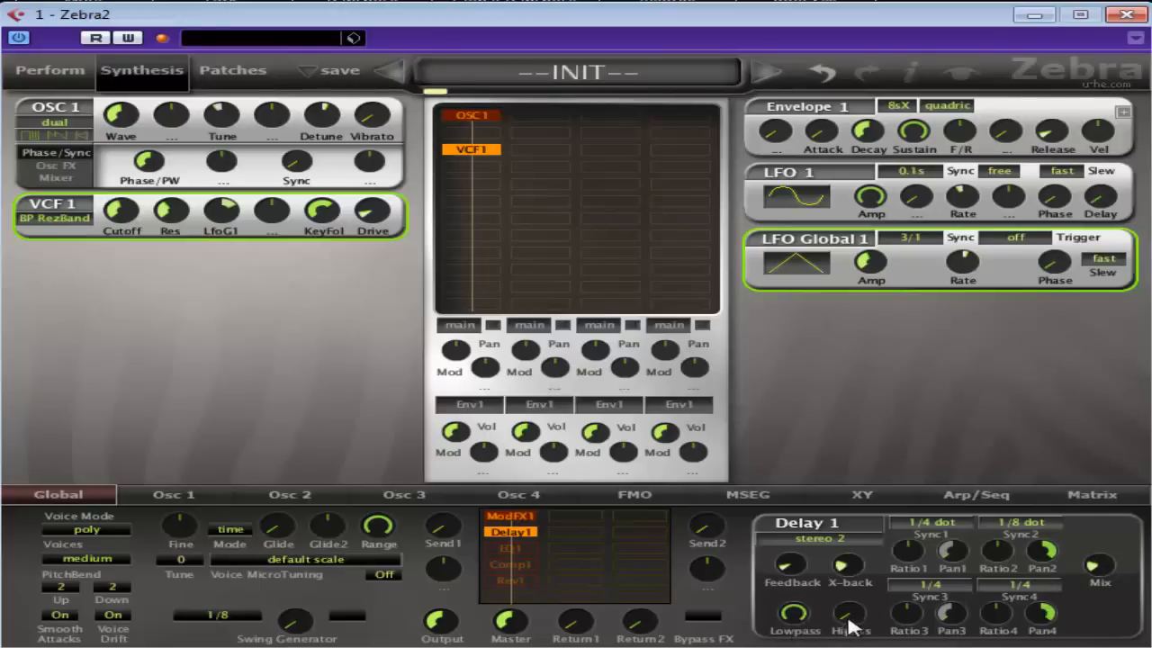
left_click_drag(847, 612, 885, 472)
left_click_drag(794, 617, 949, 515)
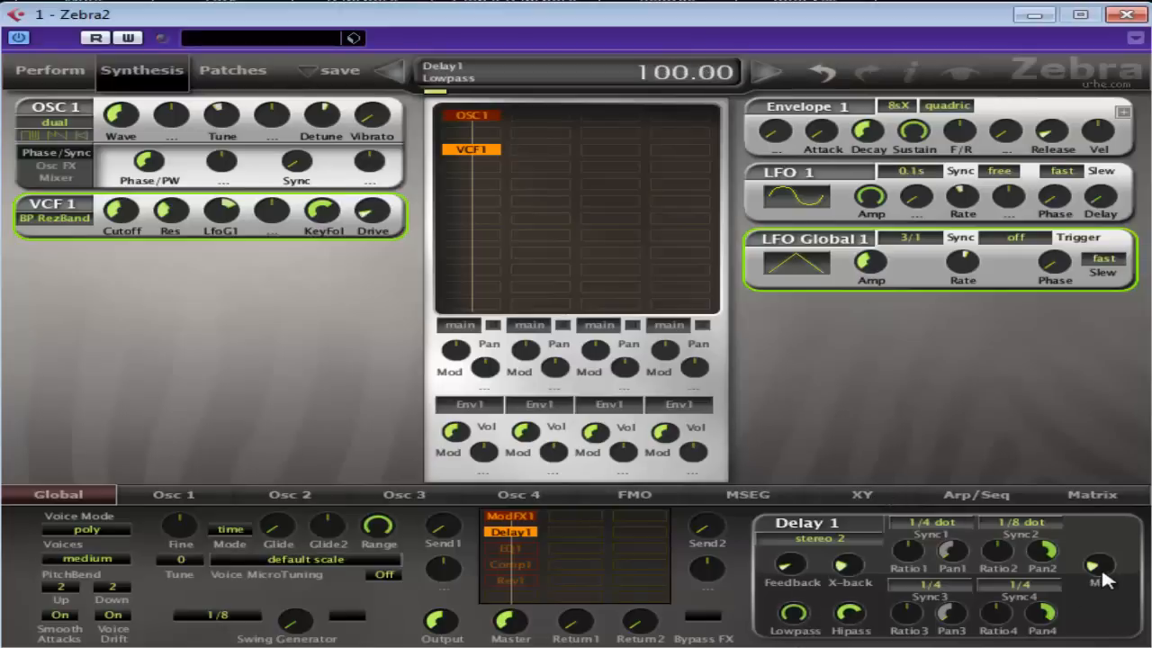
left_click_drag(1100, 567, 1109, 565)
Switch Delay 1 to multitap 4 mode, with Sync3 at 1/8 dot and Sync4 at 1/4 dot
left_click(859, 537)
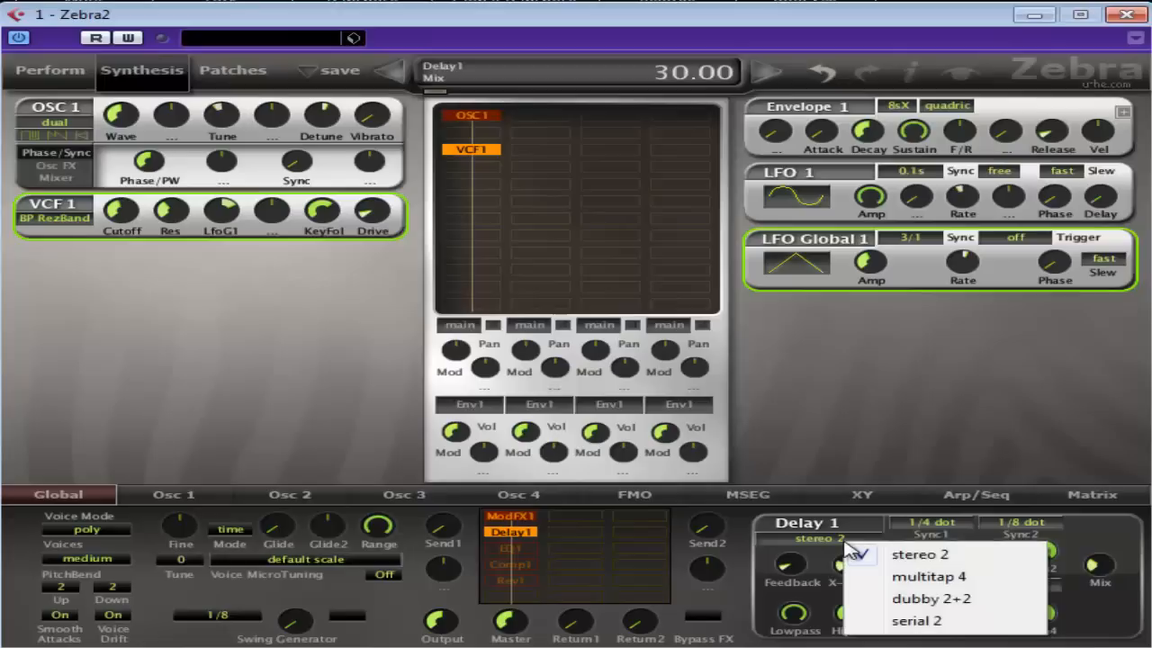
left_click(983, 576)
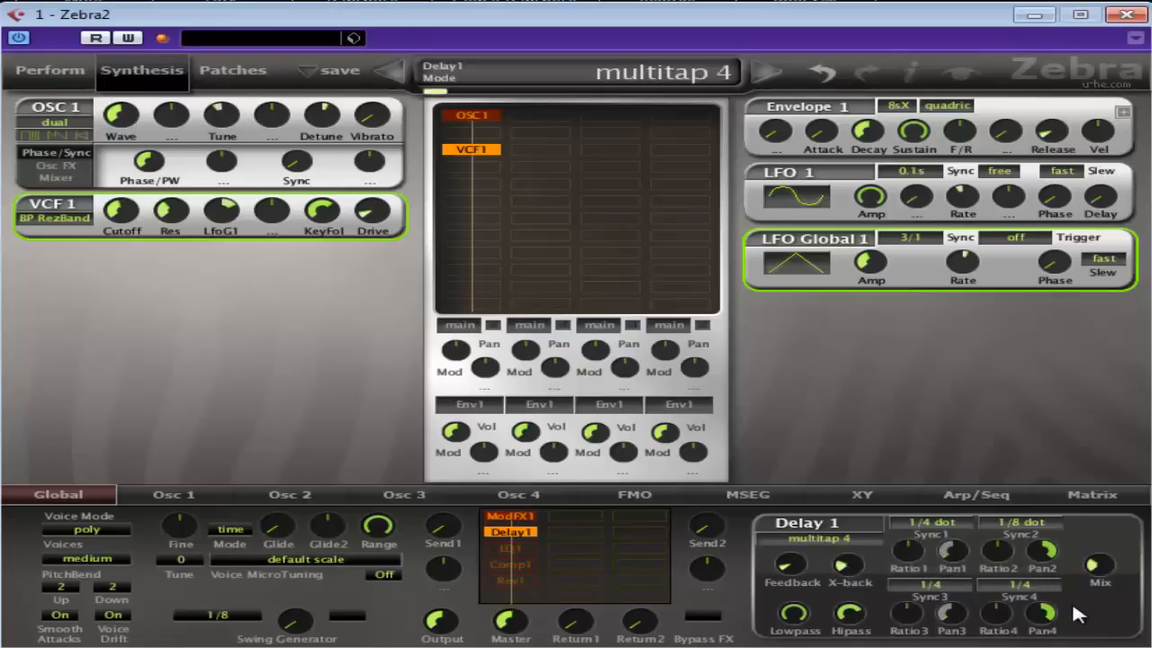
left_click(964, 583)
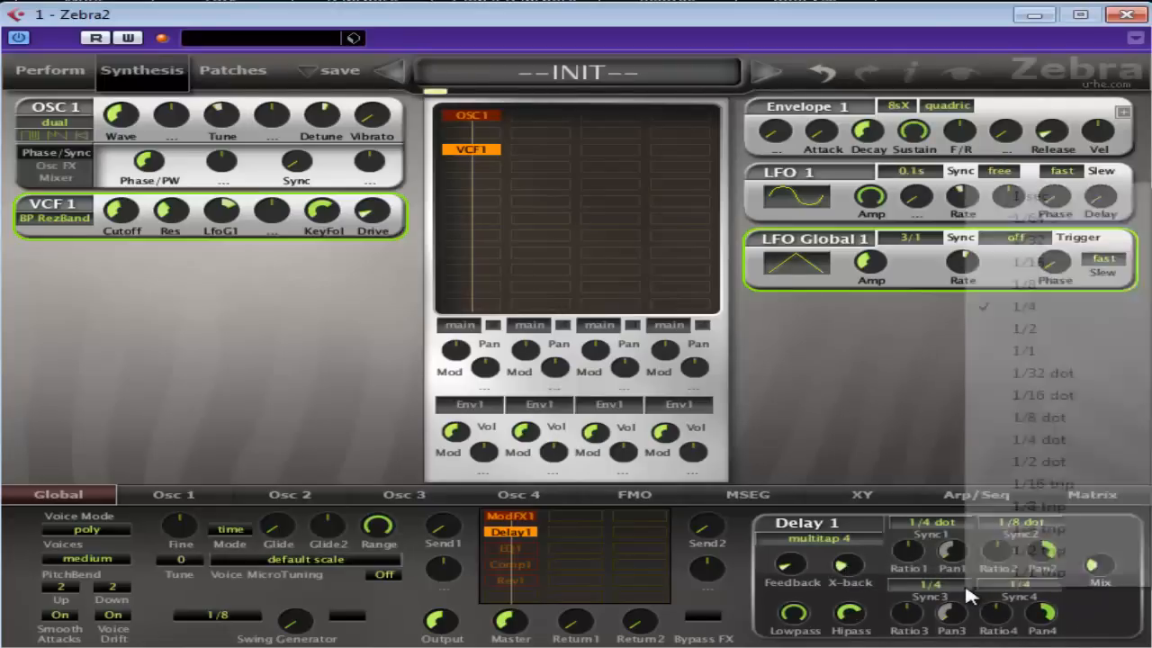
left_click(1081, 443)
left_click(1030, 585)
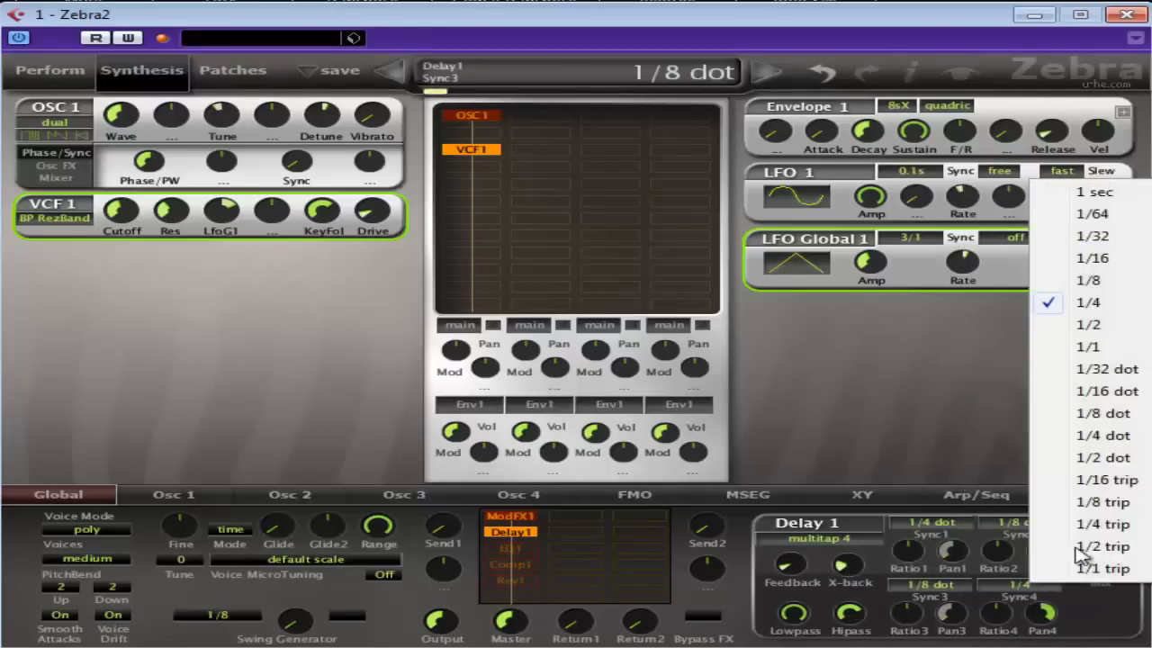
left_click(1089, 441)
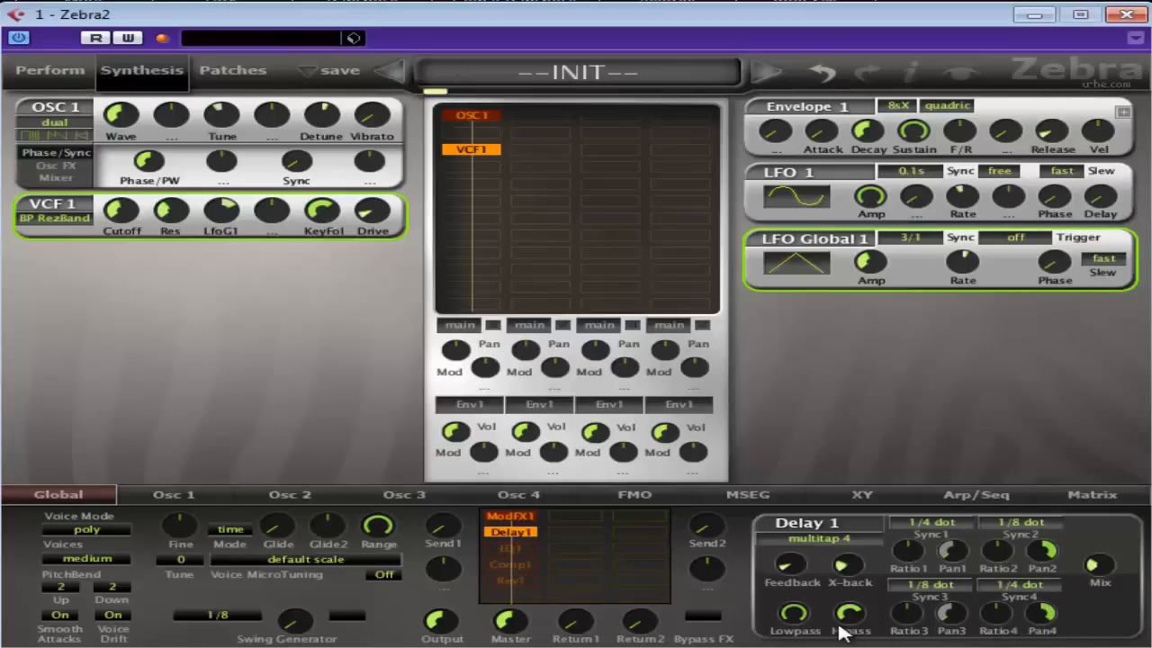
Set Delay 1's X-back to 16, feedback to 12 and mix to 21
left_click_drag(846, 567, 857, 590)
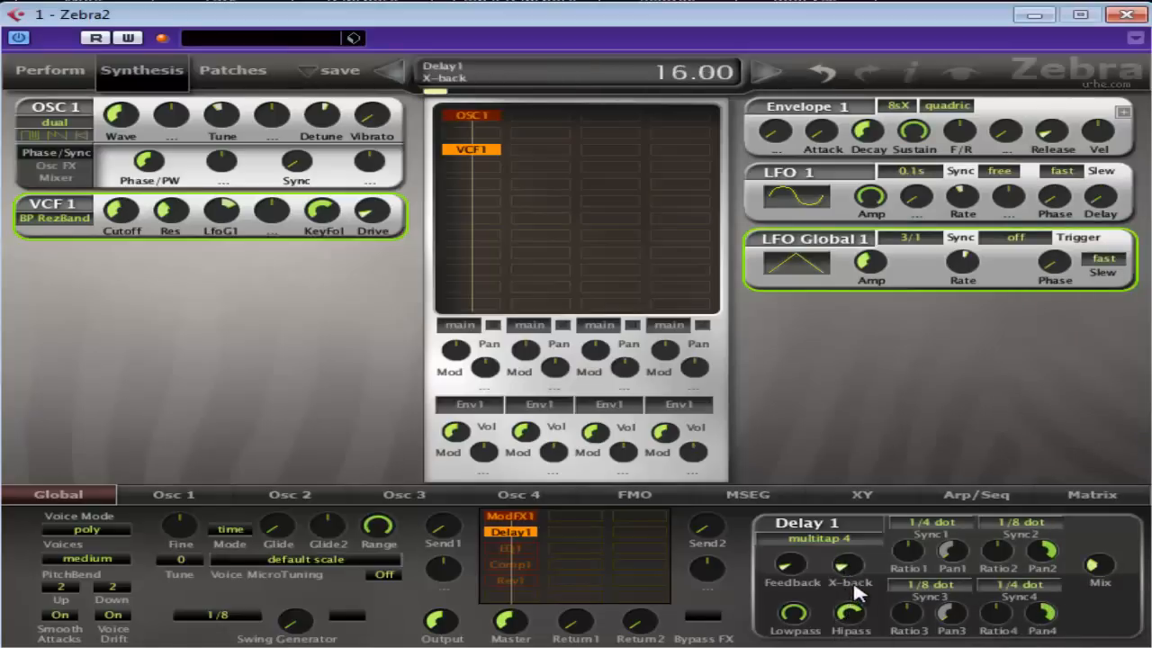
left_click_drag(792, 560, 792, 562)
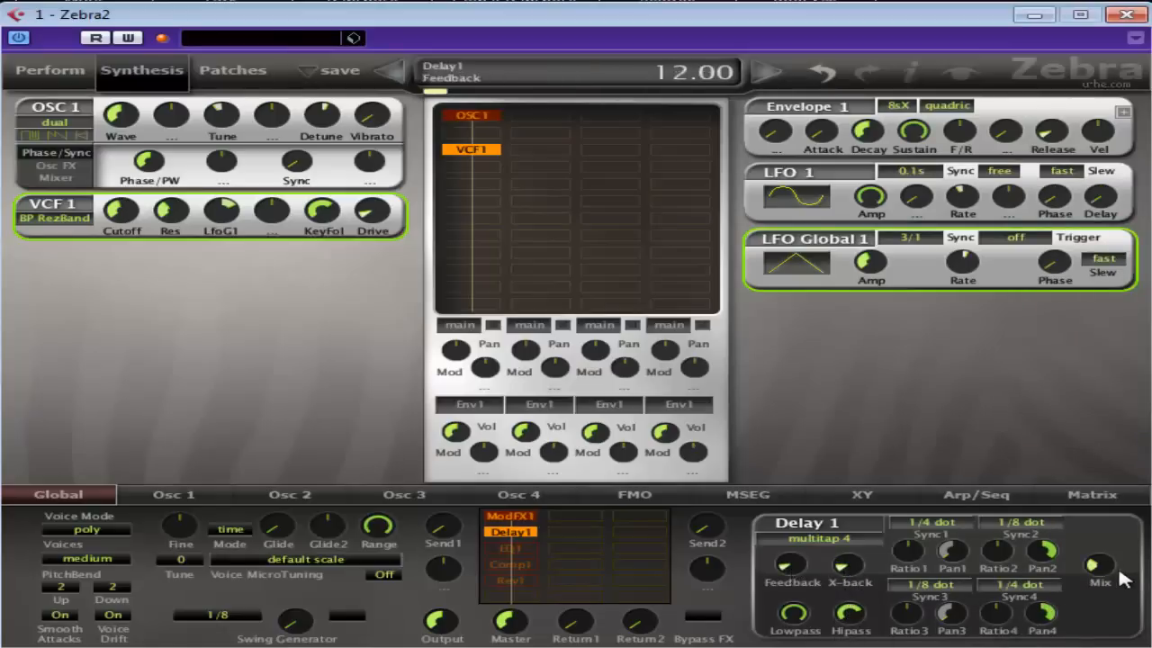
left_click_drag(1100, 568, 1101, 574)
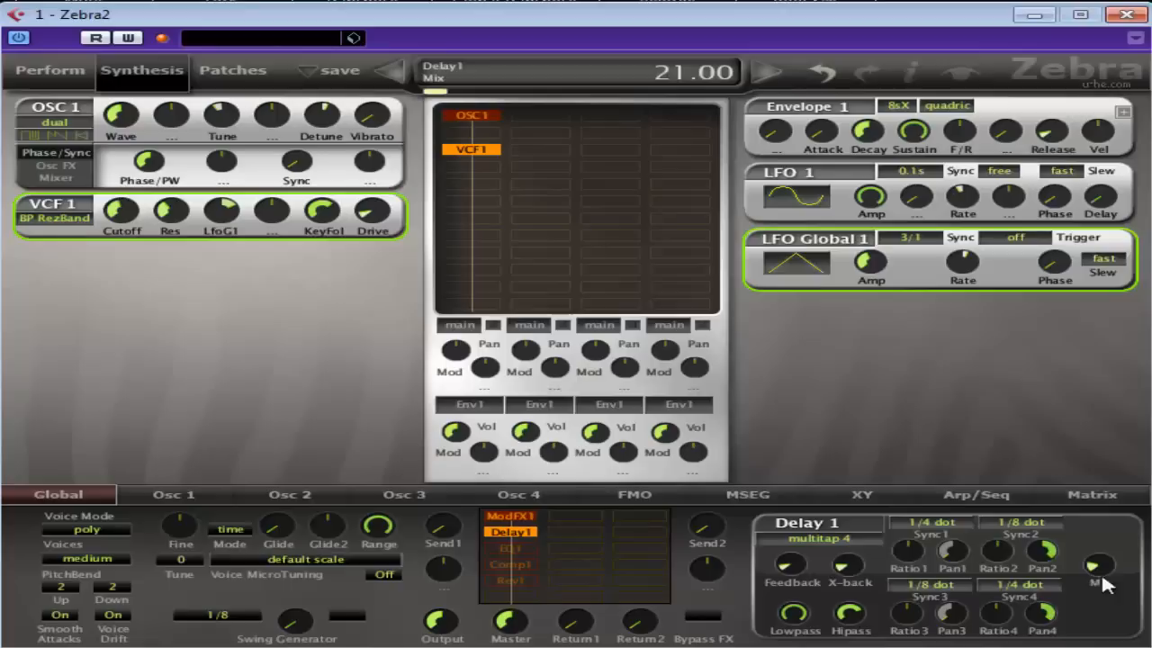
Return Delay 1 to stereo 2 mode with X-back at 0 and feedback at about 23.5, and readjust its mix
left_click(833, 539)
left_click(884, 544)
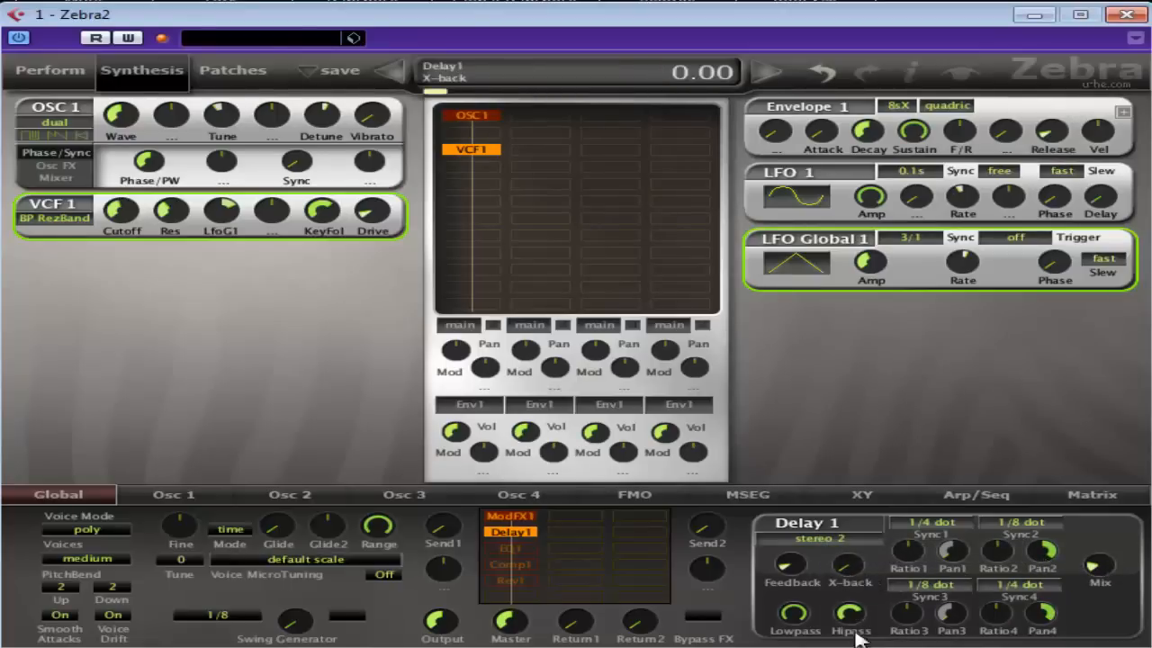
scroll(805, 538, "down", 1)
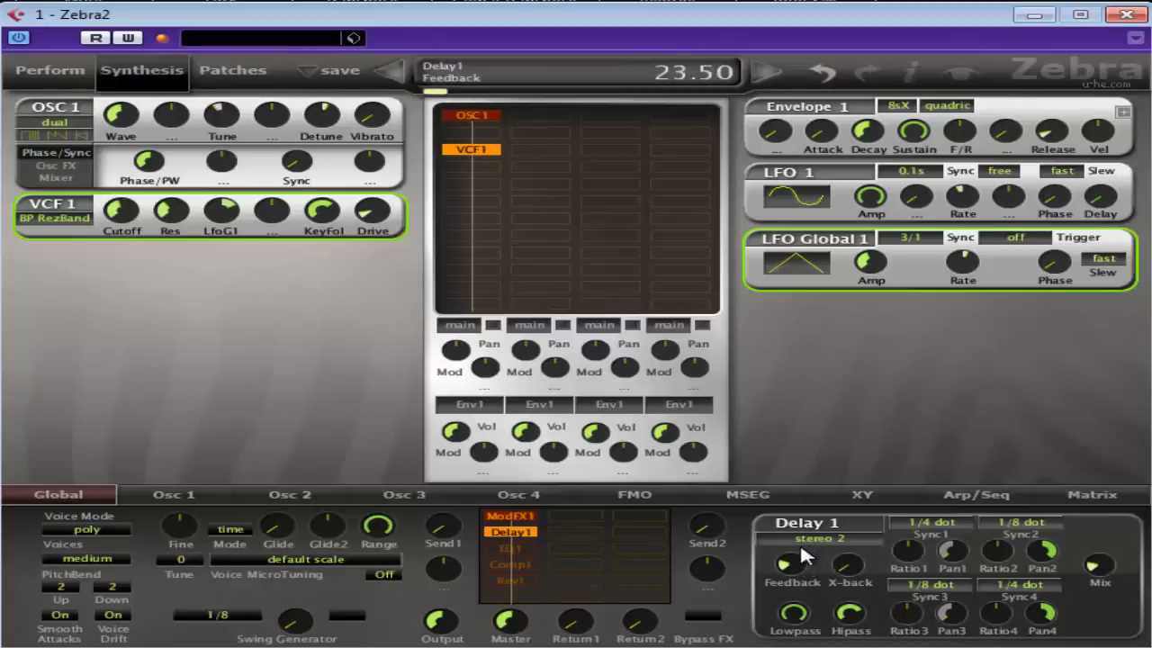
left_click_drag(800, 548, 801, 556)
left_click_drag(1112, 569, 1107, 559)
Re-enable EQ1, cut its low shelf to -13.50 dB, boost the first mid band to 4.00 dB and slightly raise the upper two bands
left_click(523, 548)
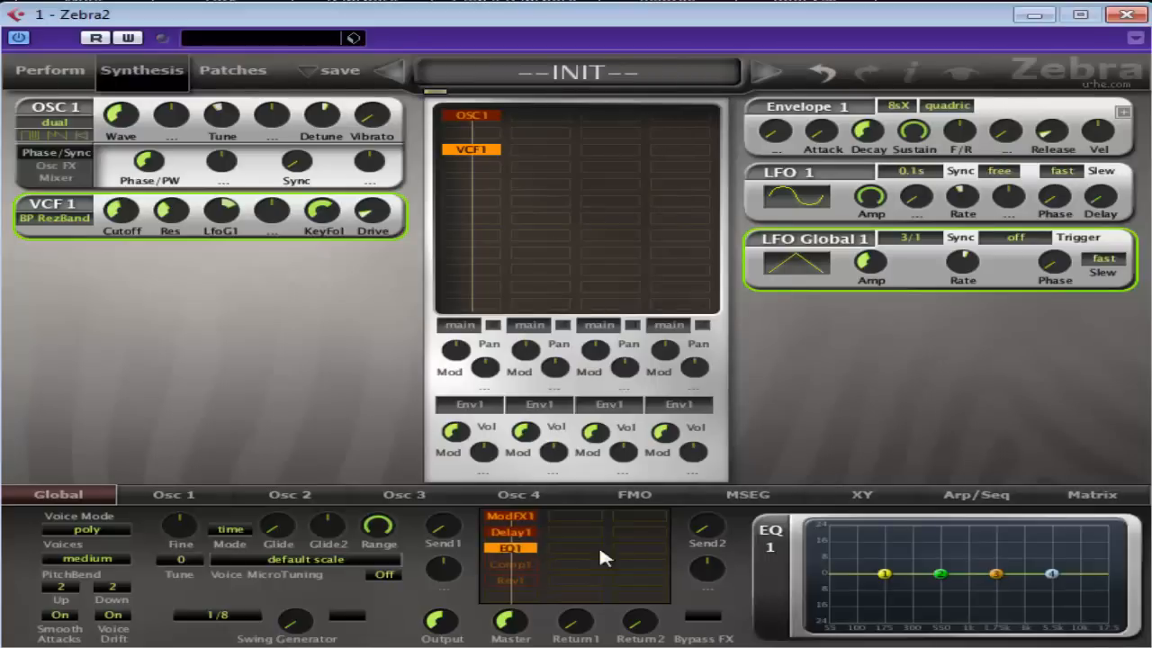
left_click_drag(884, 573, 874, 600)
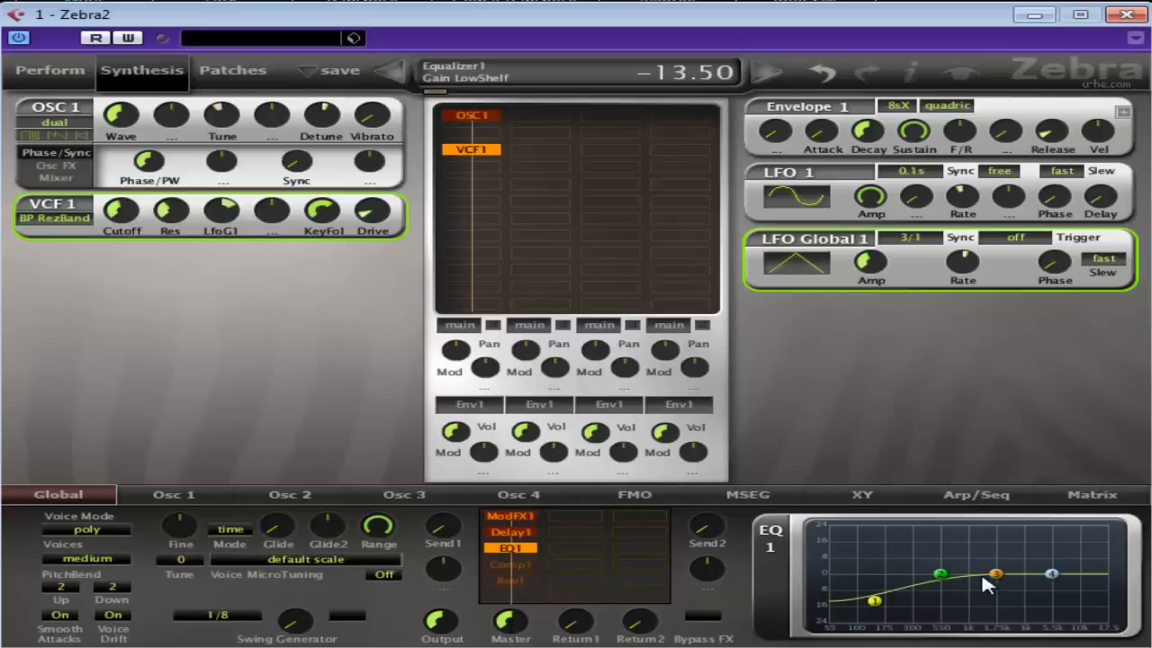
left_click_drag(1050, 573, 947, 575)
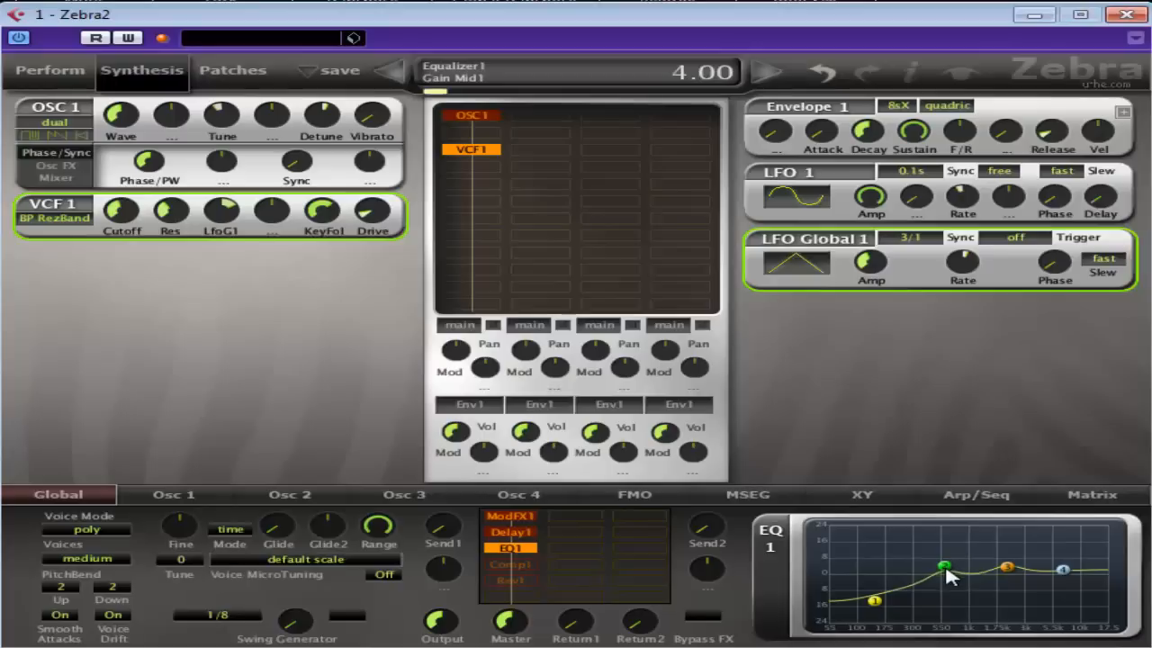
Re-enable Comp1, set its threshold to -39 and adjust its input and output levels
left_click(530, 563)
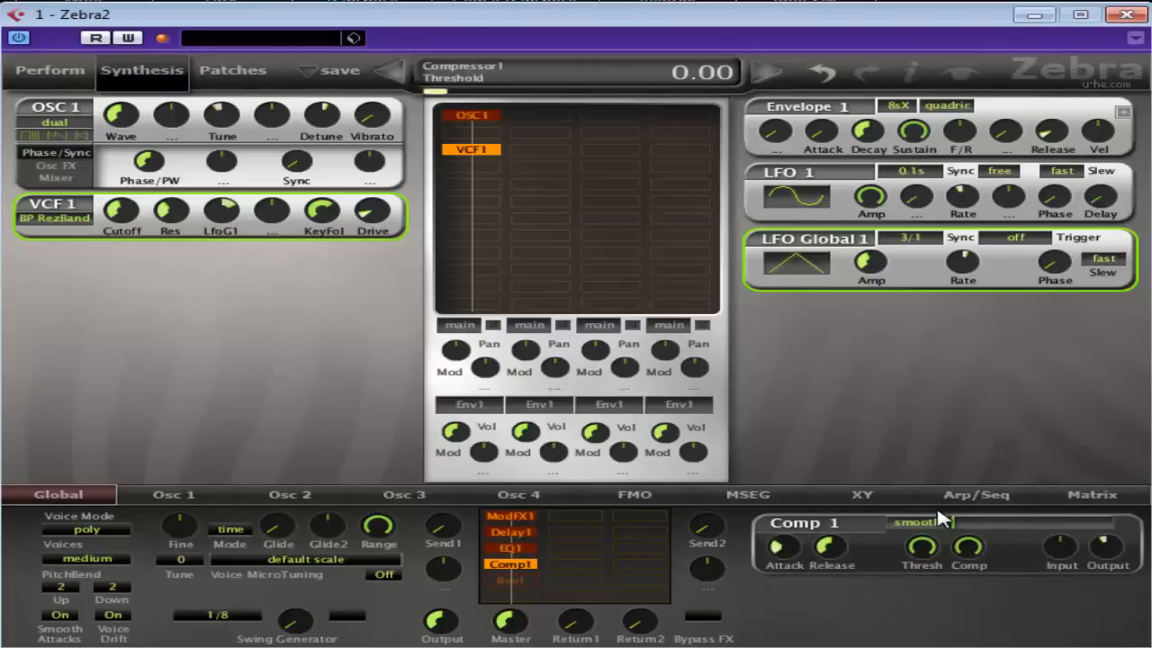
left_click_drag(921, 542, 912, 585)
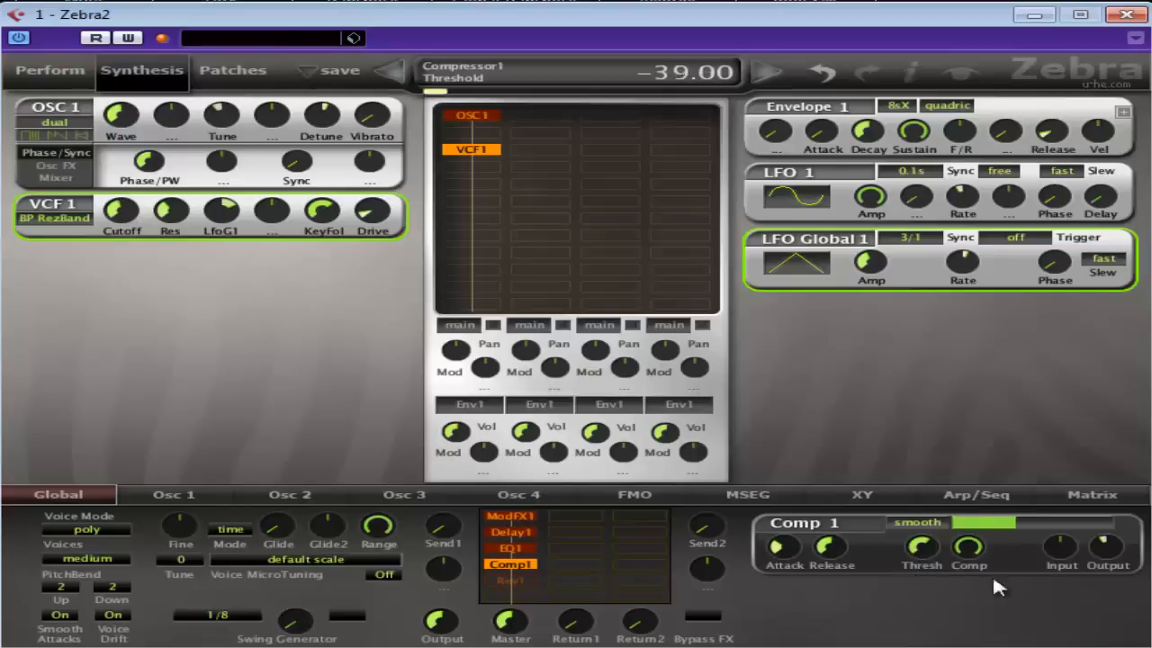
left_click_drag(1133, 519, 1108, 551)
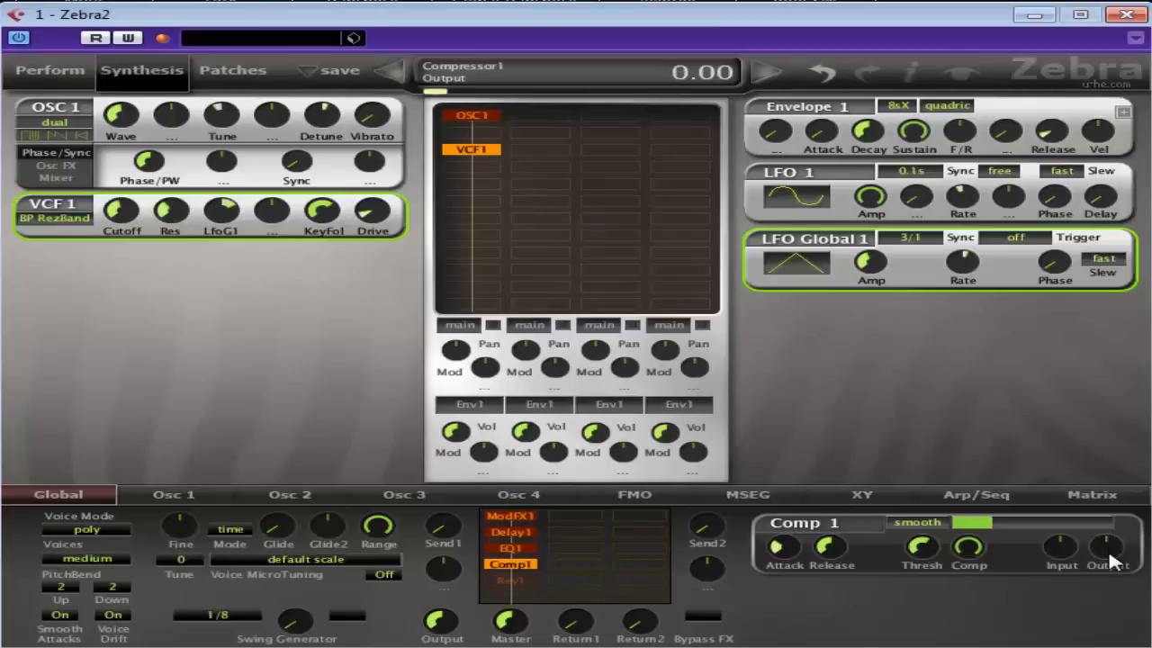
left_click_drag(1063, 560, 1110, 570)
Test a 79.50 attack on Comp 1, bring the attack back down and set the release to 19
left_click_drag(799, 495, 808, 450)
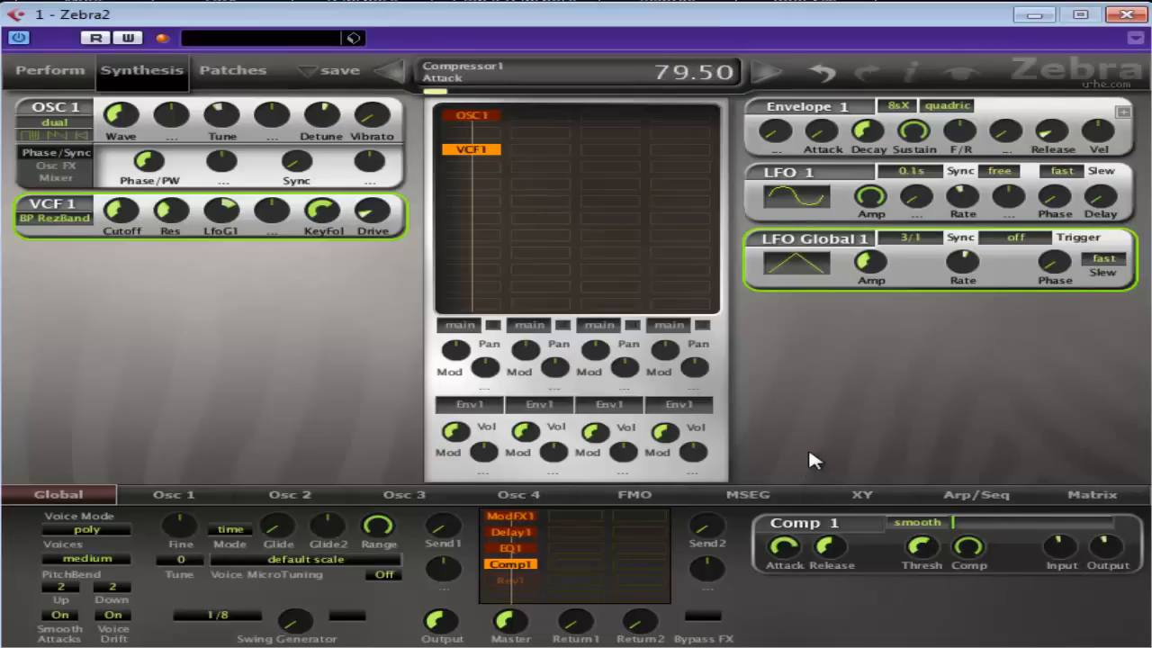
left_click_drag(791, 562, 797, 636)
left_click_drag(833, 543, 830, 603)
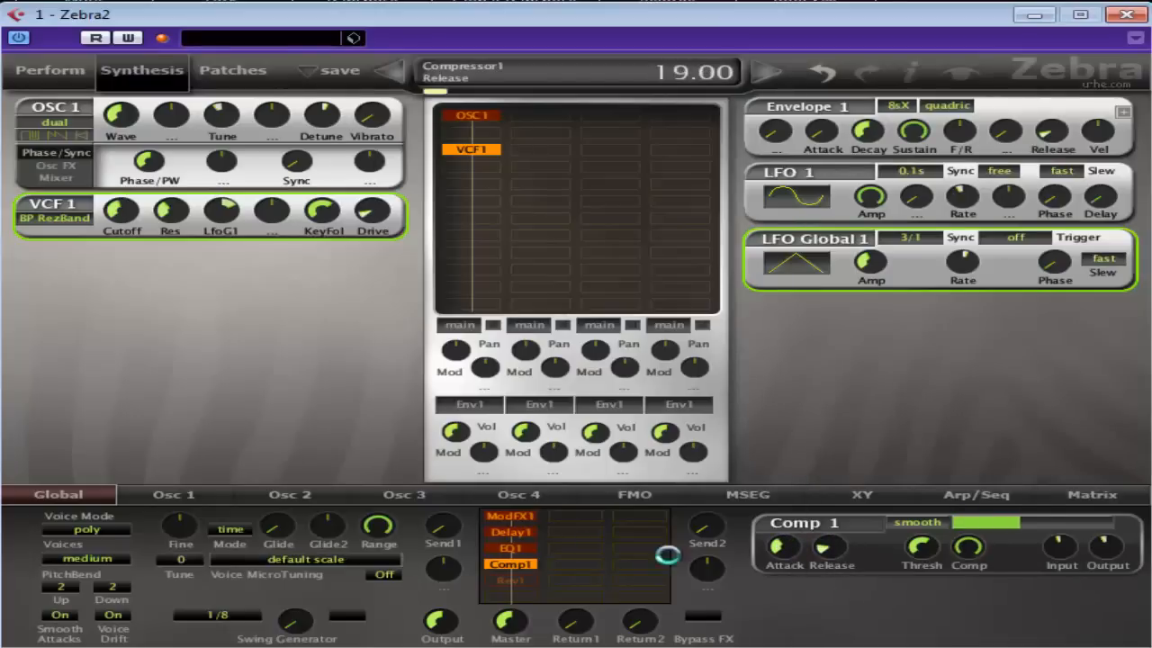
Re-enable Rev1 and move it to the Return1 lane, with Send1 at 44.50 and Return1 at 48.50
left_click(526, 580)
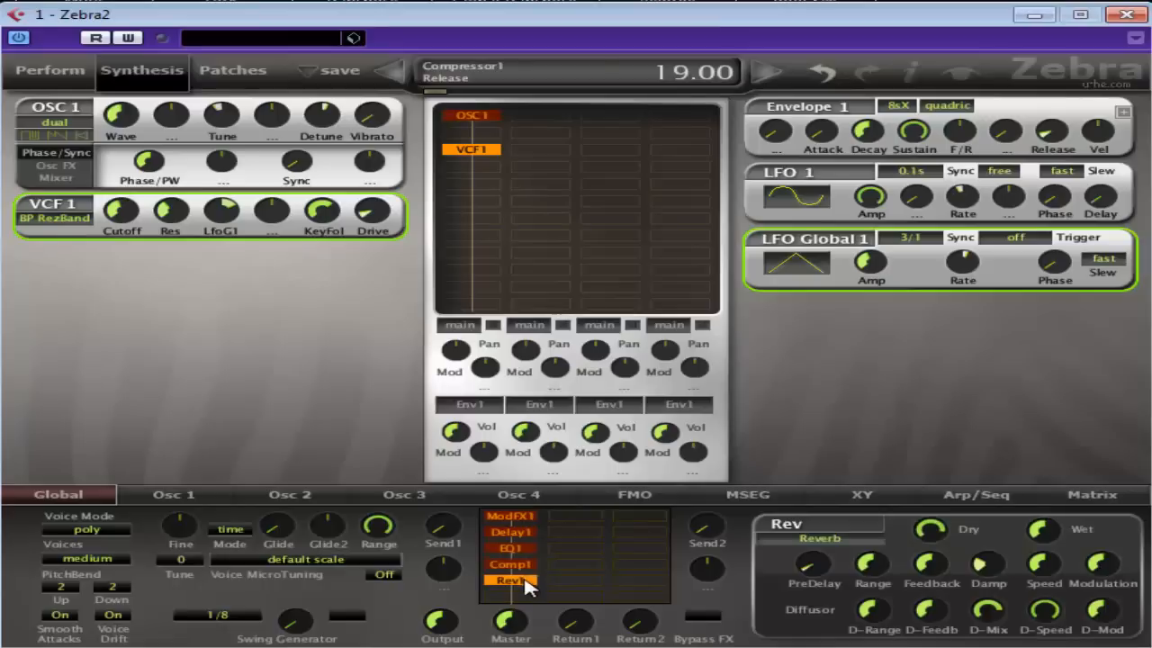
left_click_drag(525, 575, 593, 531)
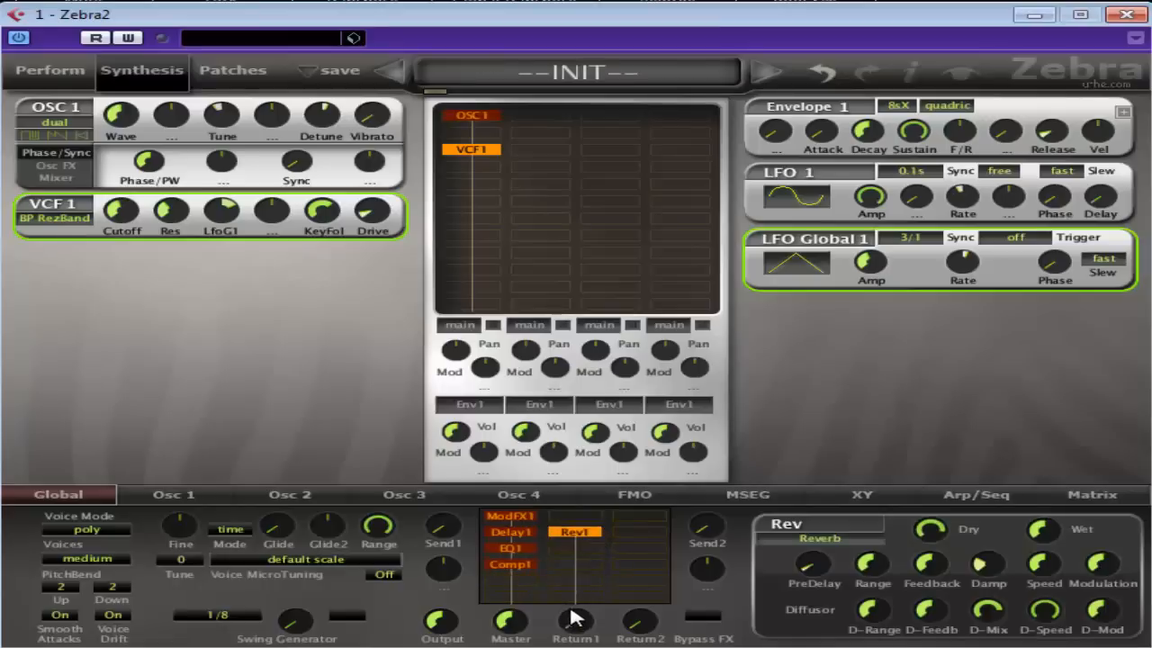
left_click_drag(441, 533, 490, 311)
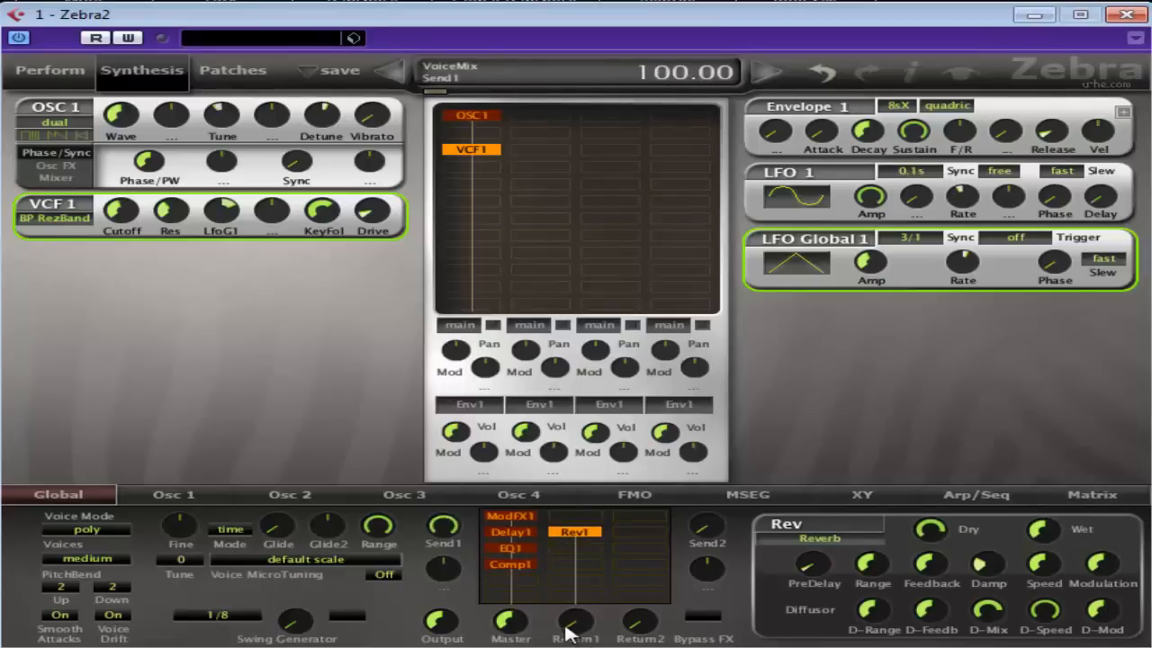
mouse_move(570, 622)
left_mouse_down()
mouse_move(587, 635)
mouse_move(580, 592)
mouse_move(586, 616)
left_mouse_up()
left_click_drag(445, 537, 458, 580)
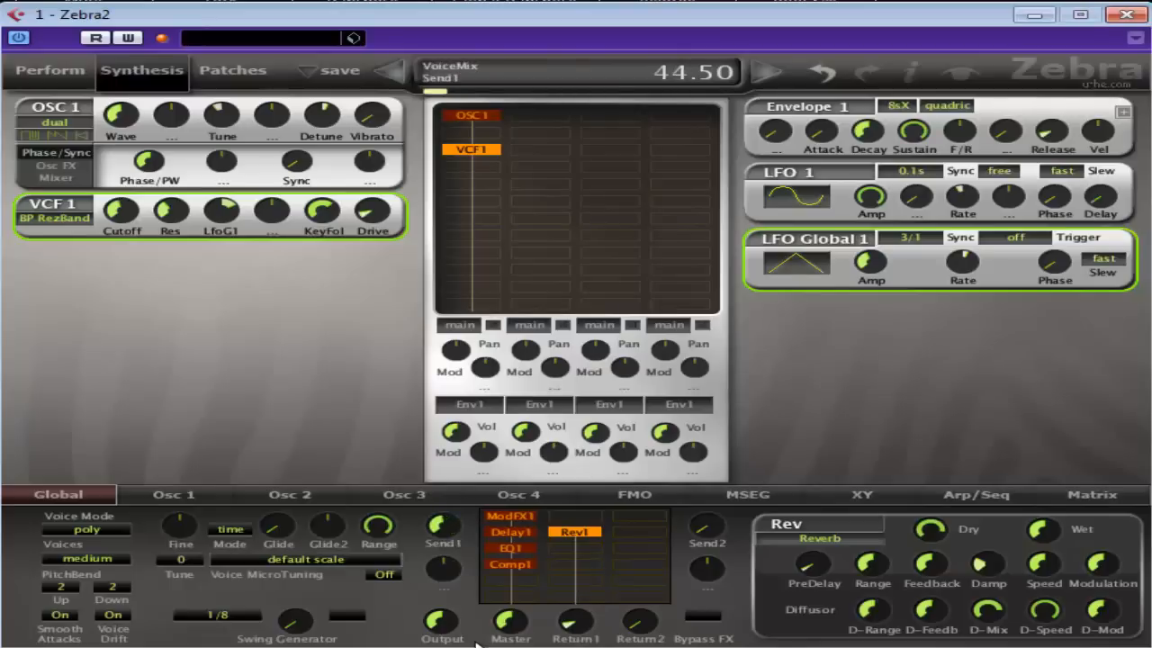
left_click_drag(579, 628, 611, 533)
left_click_drag(581, 634, 582, 641)
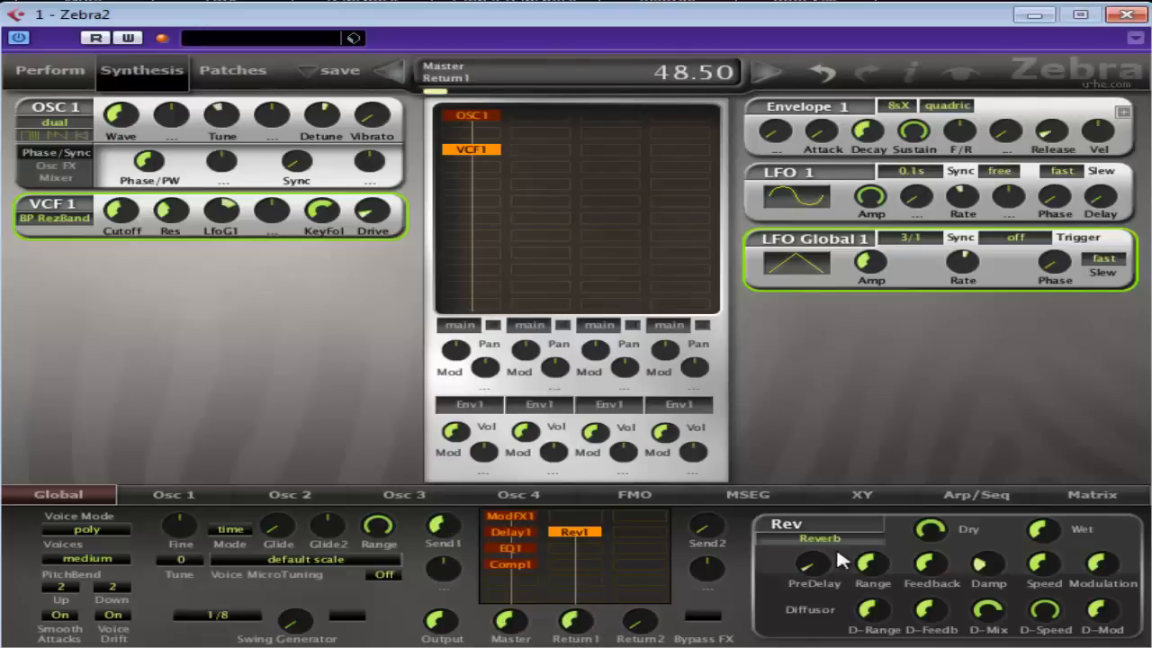
Switch the reverb to MetalVerb, try it at 100 wet with no dry signal, and set Return1 to 27.50
left_click(846, 541)
left_click(891, 576)
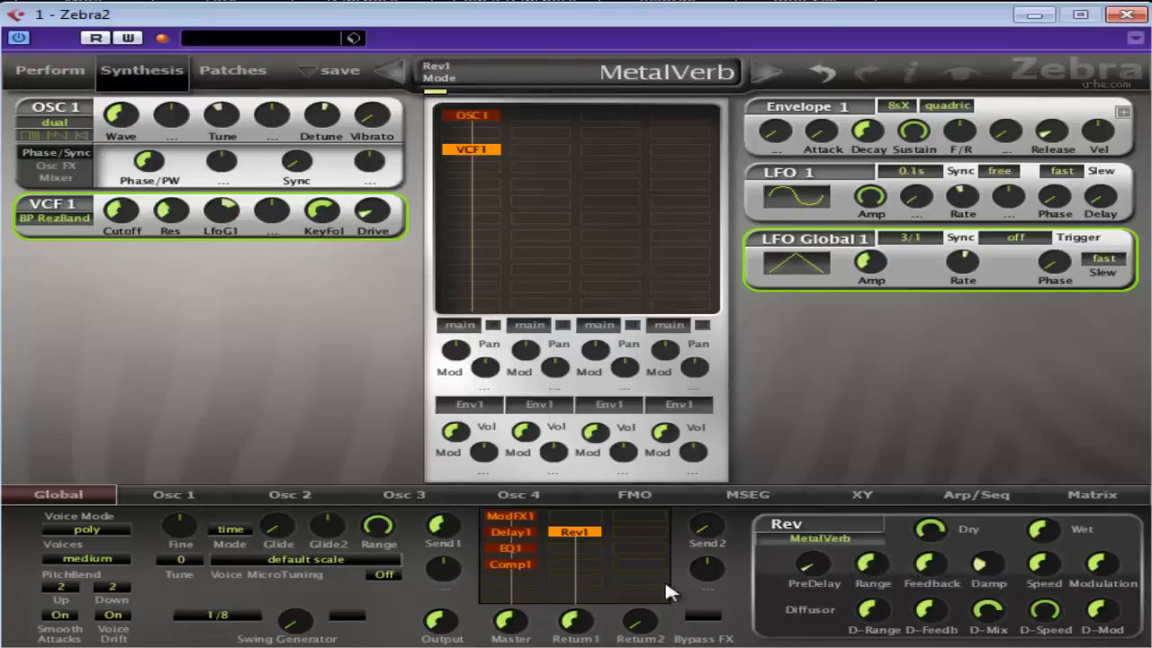
mouse_move(574, 640)
left_mouse_down()
mouse_move(603, 644)
mouse_move(576, 644)
mouse_move(579, 622)
left_mouse_up()
left_click_drag(1041, 531, 1051, 418)
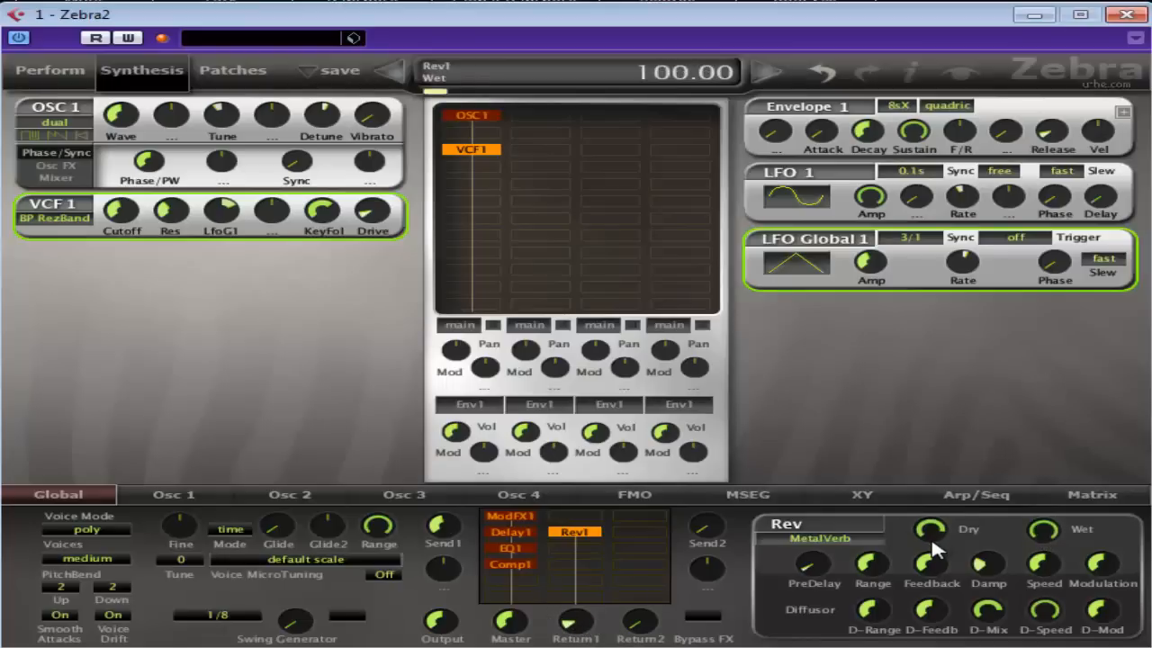
left_click_drag(933, 532, 933, 630)
mouse_move(582, 628)
left_mouse_down()
mouse_move(599, 564)
mouse_move(580, 647)
left_mouse_up()
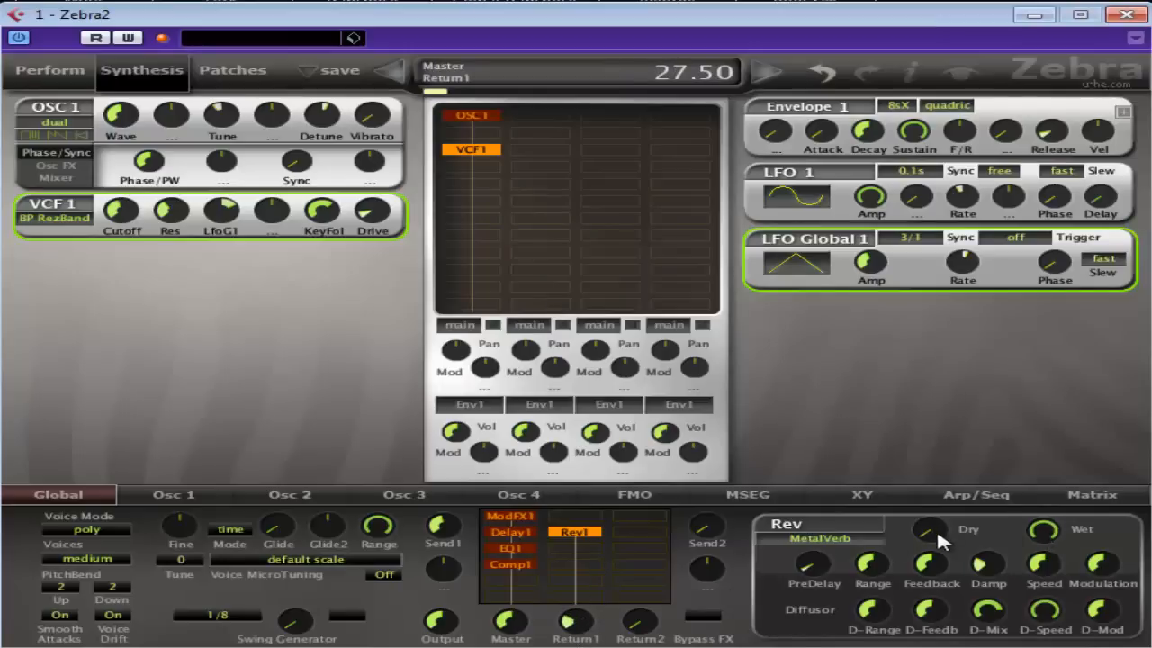
Restore the reverb's dry level to maximum, reduce its wet and damp amounts, and set the predelay to 14
left_click_drag(933, 532, 961, 305)
left_click_drag(1057, 530, 991, 598)
mouse_move(830, 566)
left_mouse_down()
mouse_move(828, 551)
mouse_move(824, 560)
left_mouse_up()
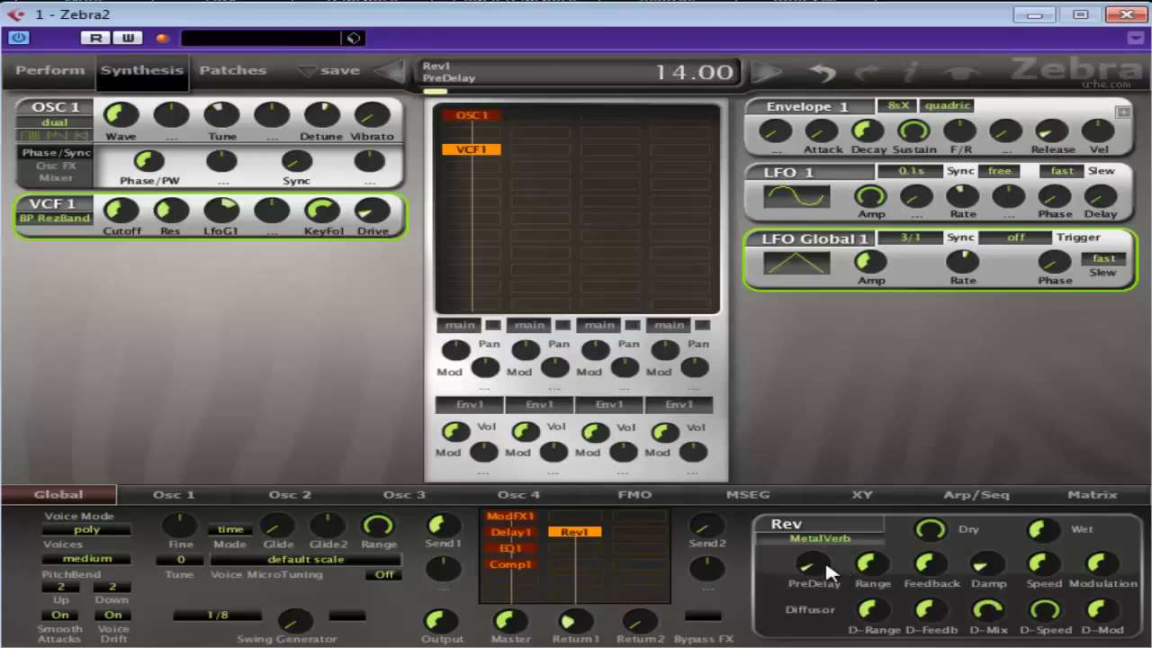
Toggle Rev1's bypass to compare the sound with and without the reverb
left_click(583, 534)
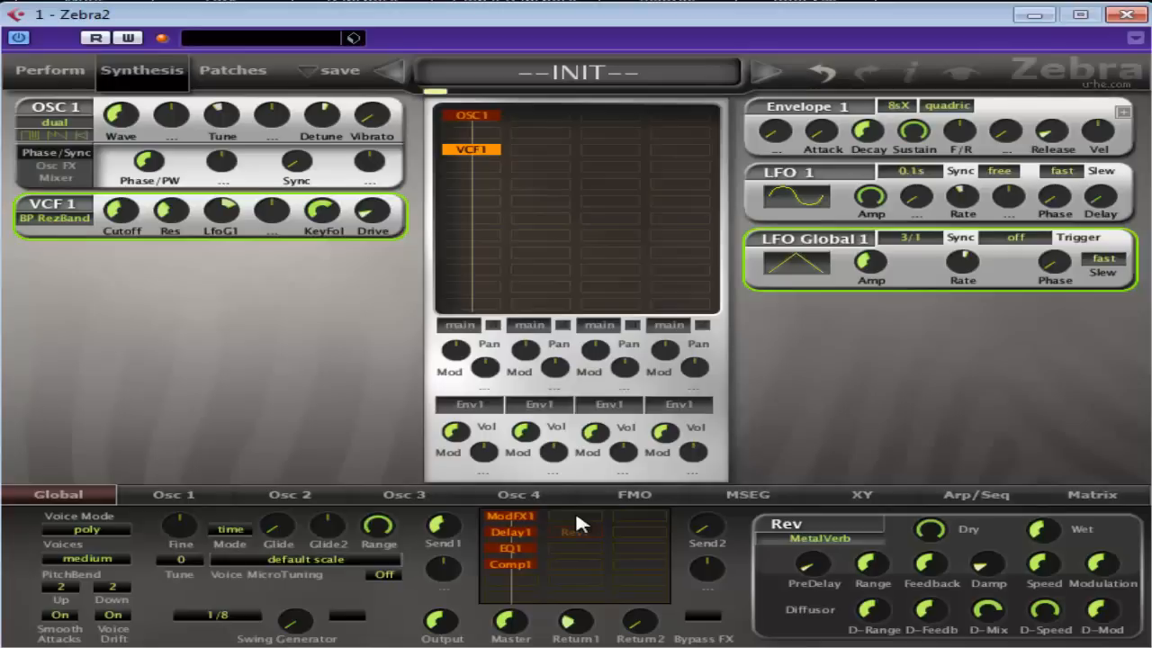
left_click(574, 528)
left_click(586, 534)
Add an XMF3 filter after Comp1 in the master effects lane, set to HP3 with cutoff at 60.00
left_click(512, 576)
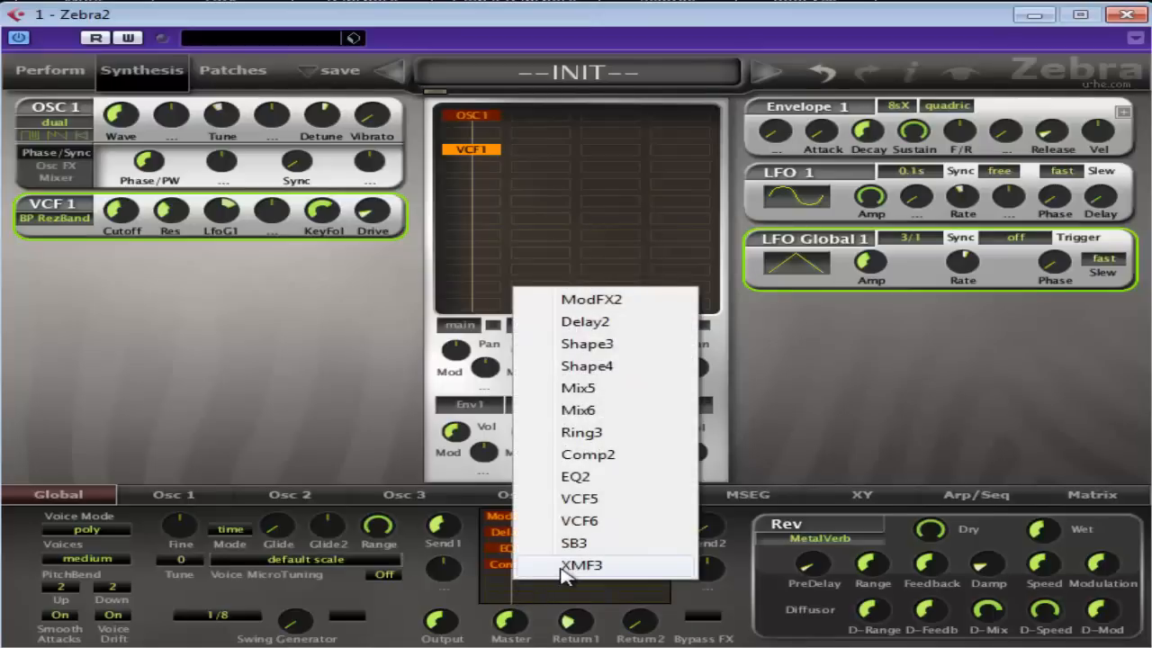
left_click(526, 626)
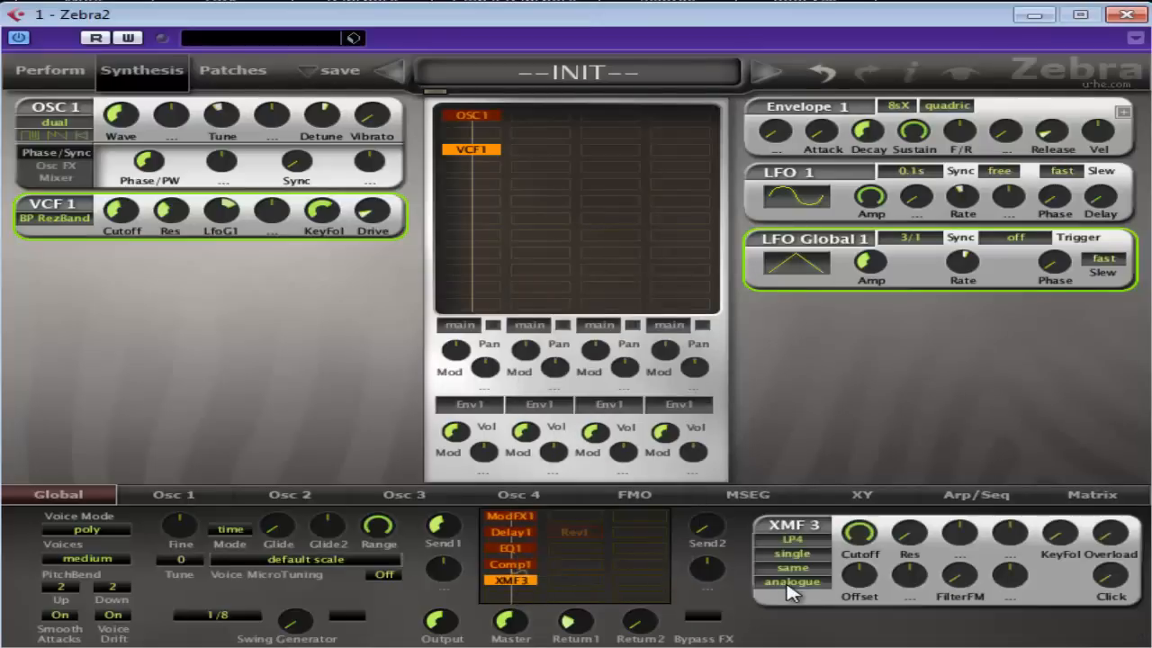
left_click(793, 539)
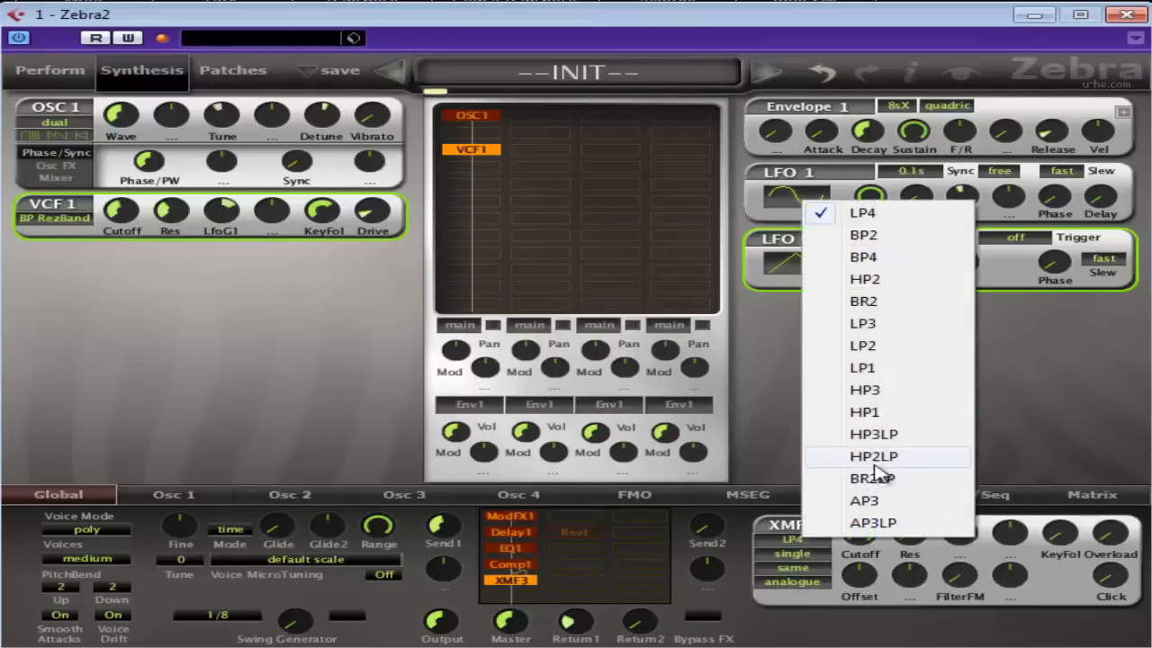
left_click(886, 392)
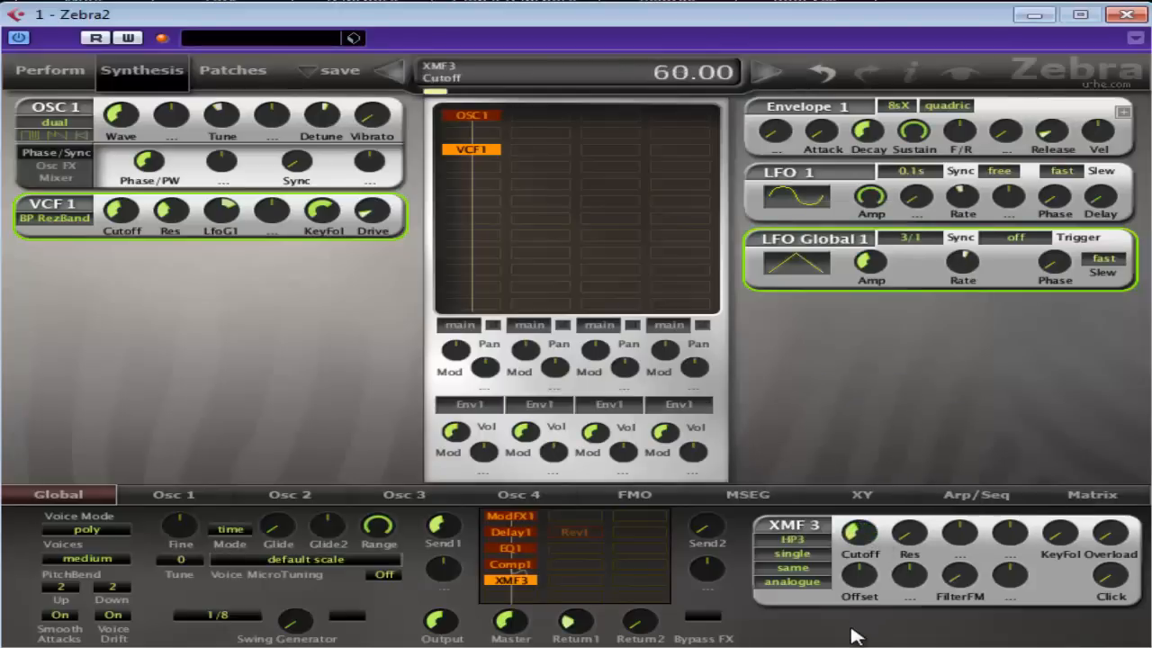
Raise XMF3's resonance and overload slightly, and try key follow at 100.00 before reducing it to a moderately high amount
left_click_drag(919, 540, 926, 476)
left_click_drag(1110, 542, 1126, 492)
left_click_drag(1060, 538, 1036, 372)
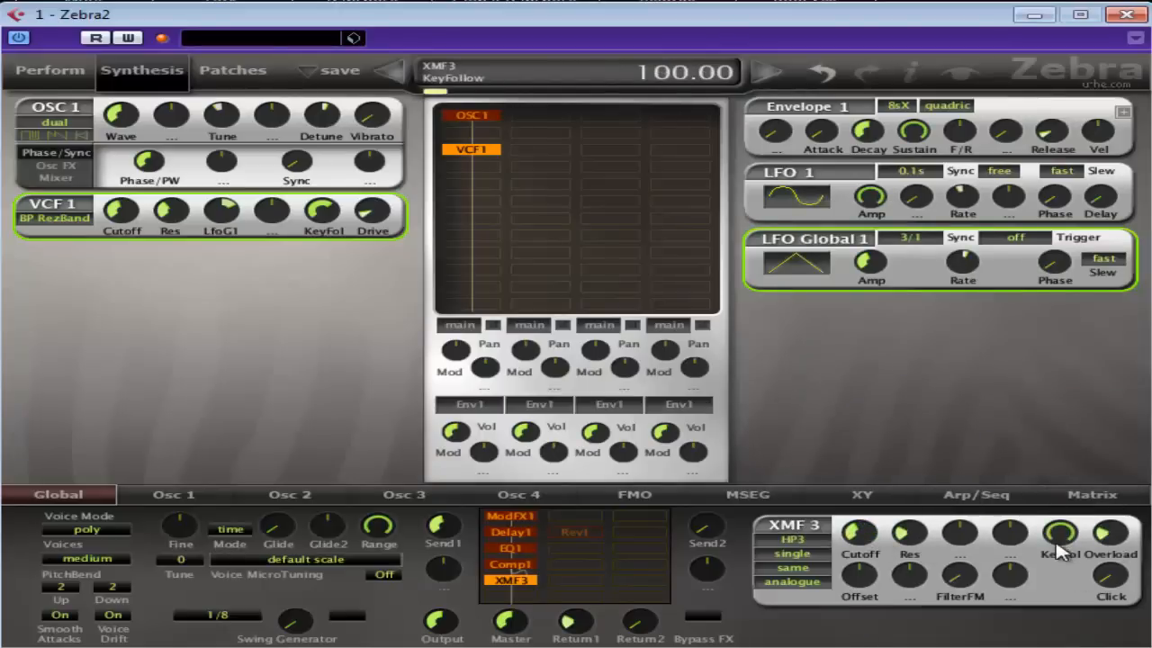
left_click_drag(1060, 553, 1056, 627)
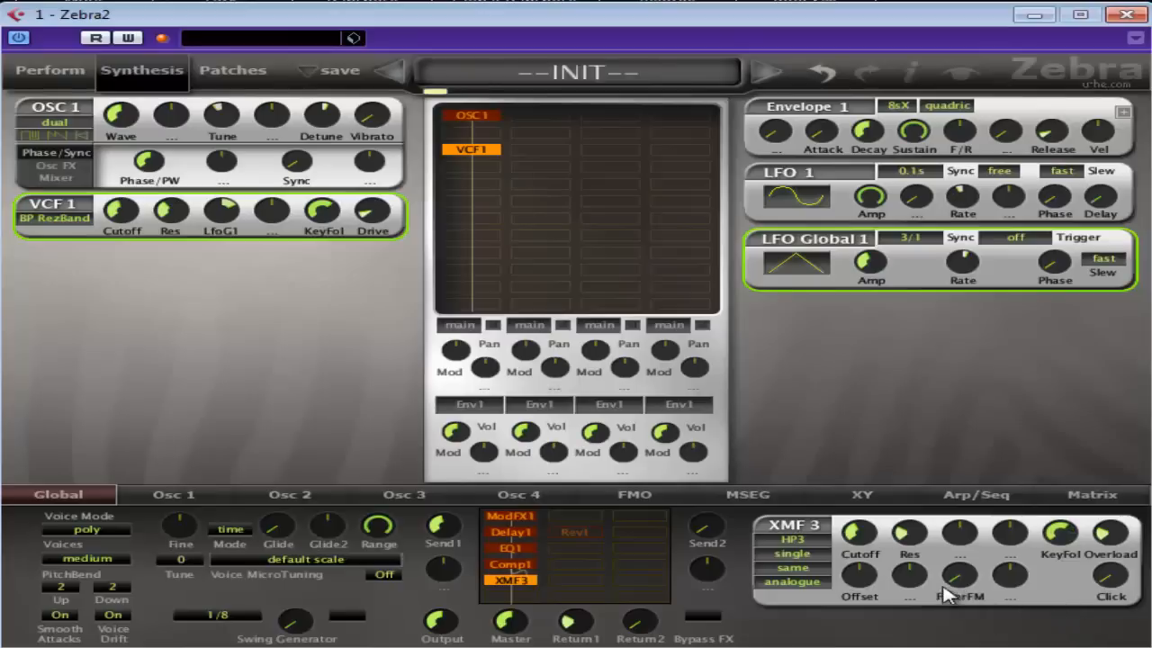
Add some filter FM to XMF3, set its offset to 18.00, switch the driver to XMF, and lower the cutoff to 46.00
left_click_drag(945, 586, 976, 532)
left_click_drag(860, 576, 863, 552)
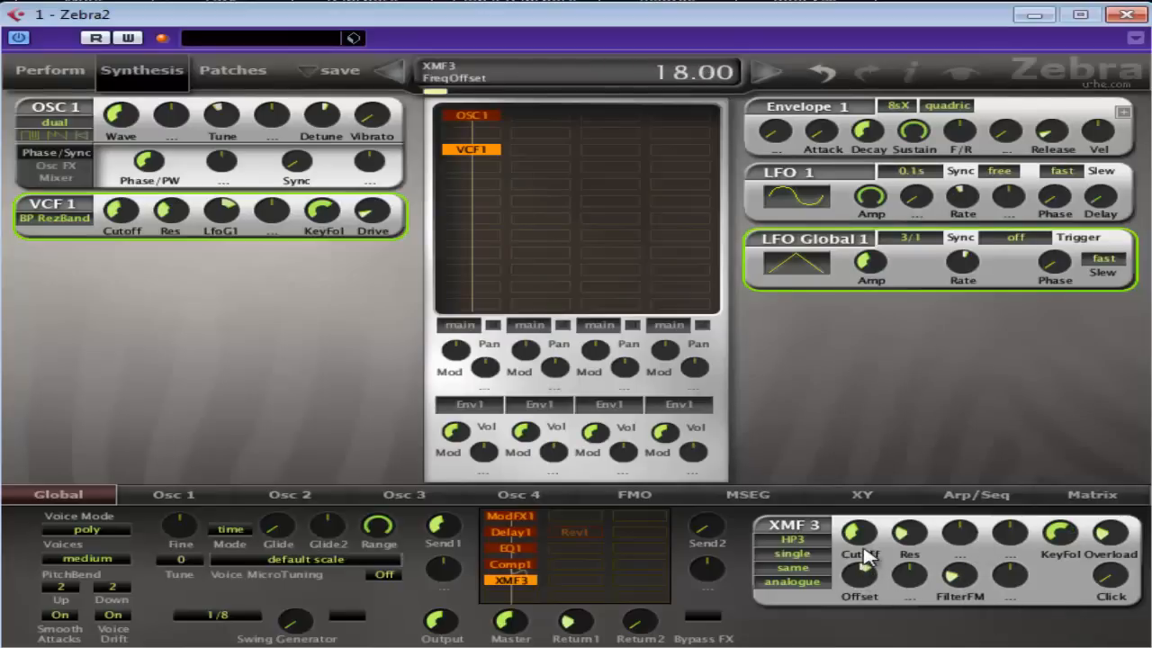
left_click(814, 587)
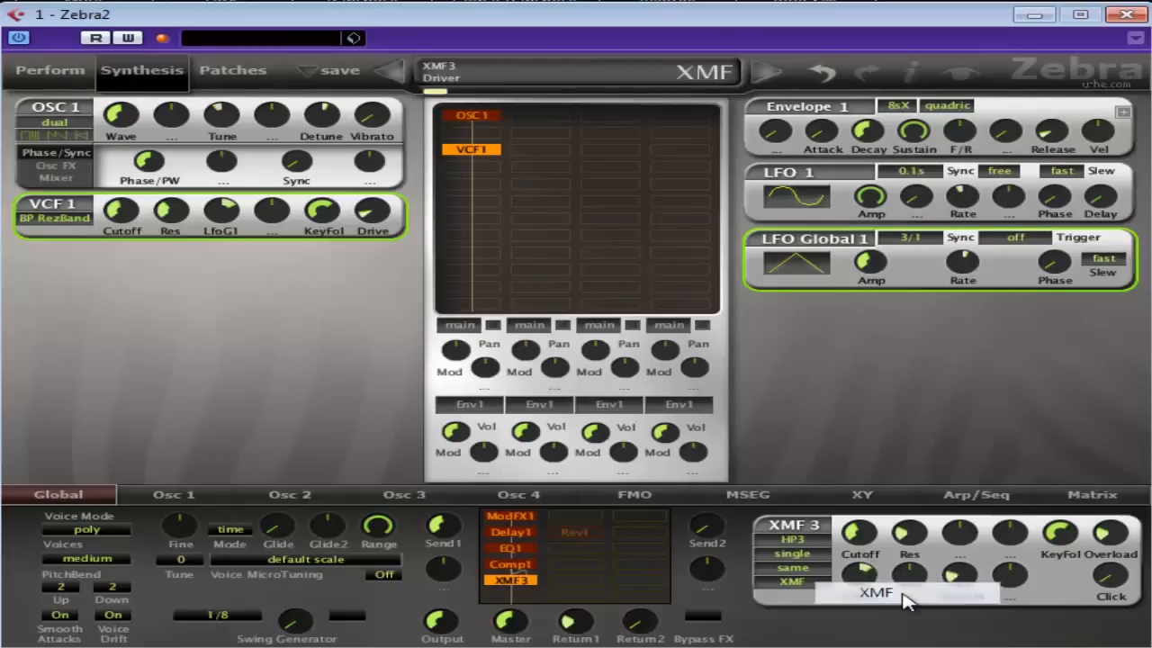
left_click(868, 592)
mouse_move(861, 538)
left_mouse_down()
mouse_move(871, 567)
mouse_move(882, 531)
left_mouse_up()
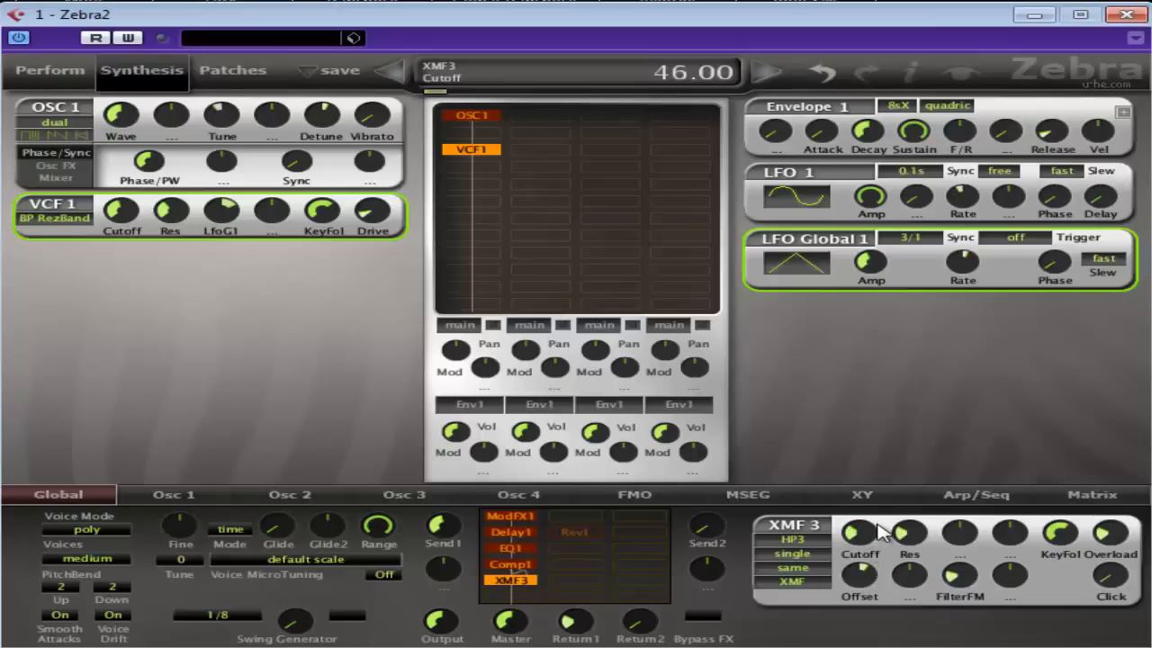